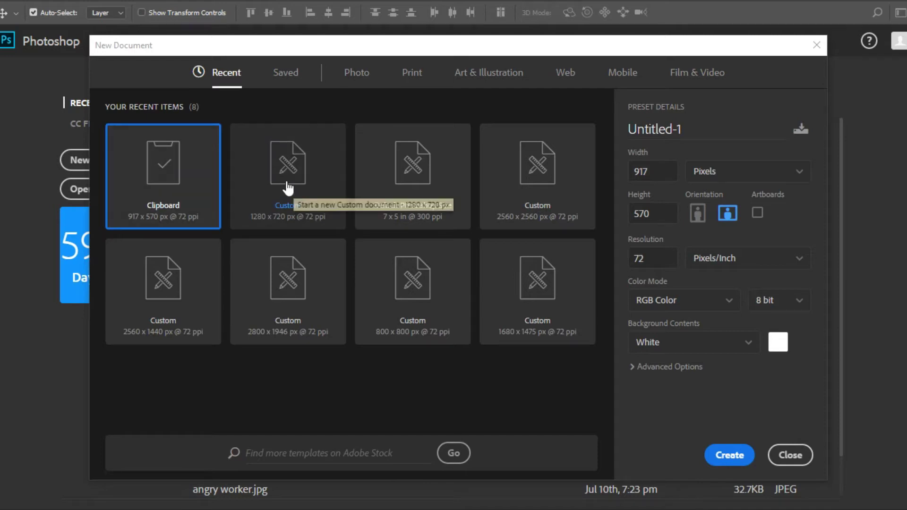
Create a blank 1280 x 720 document from the Custom preset
left_click(283, 208)
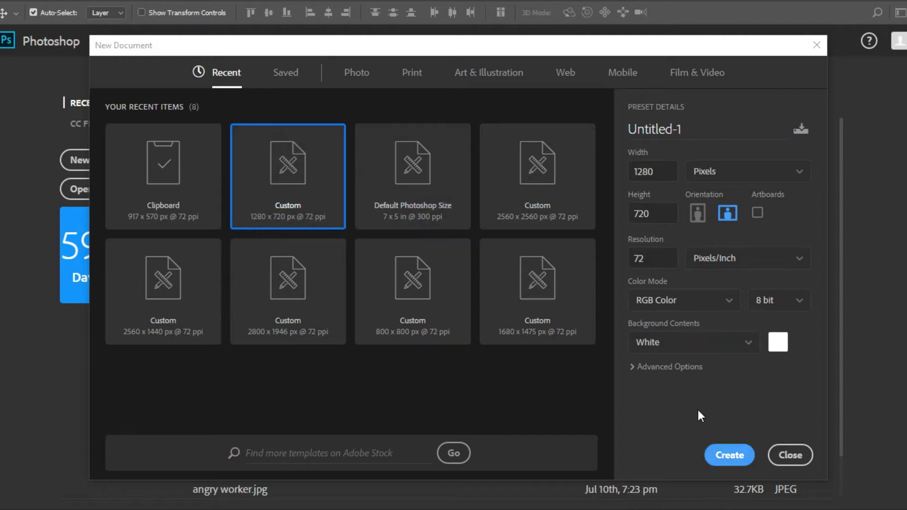
key("Return")
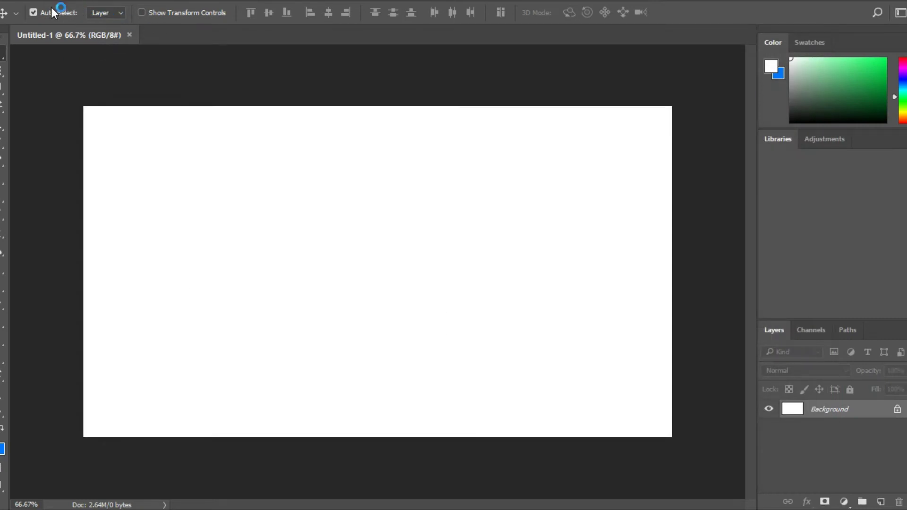
Float the Untitled-1 document and convert its Background to a normal layer
left_click_drag(210, 35, 312, 56)
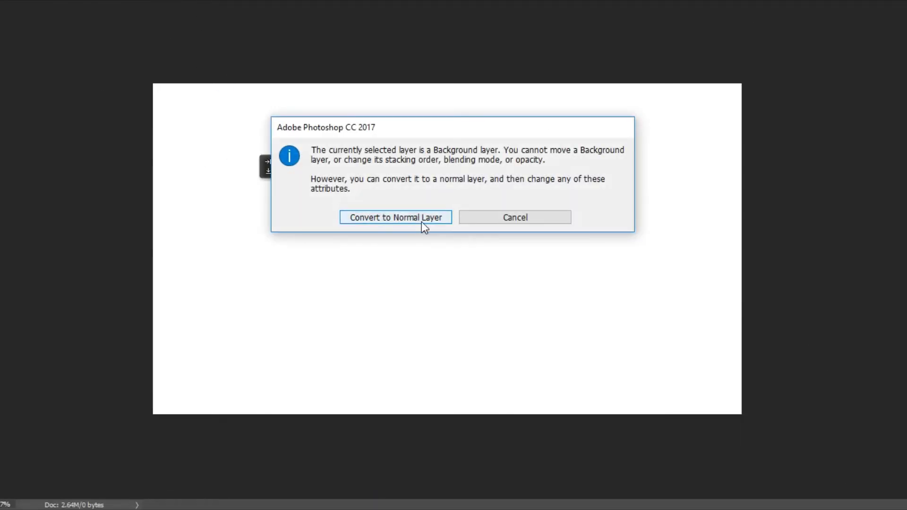
left_click(430, 222)
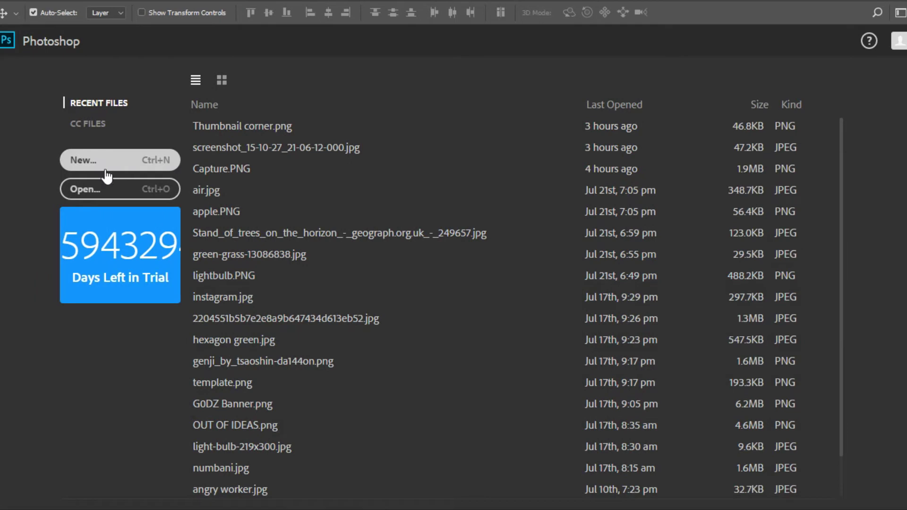
Create a new 1280 x 720 document from the Custom preset
left_click(128, 160)
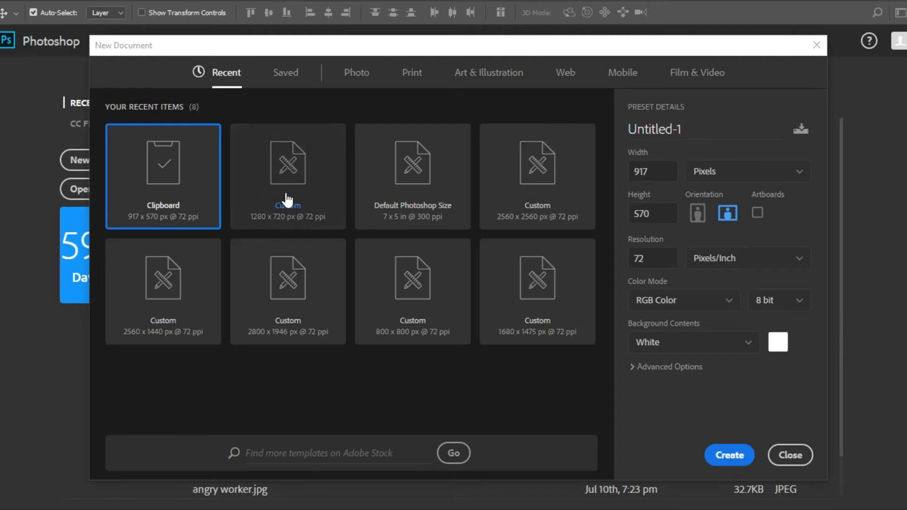
left_click(287, 200)
left_click(719, 455)
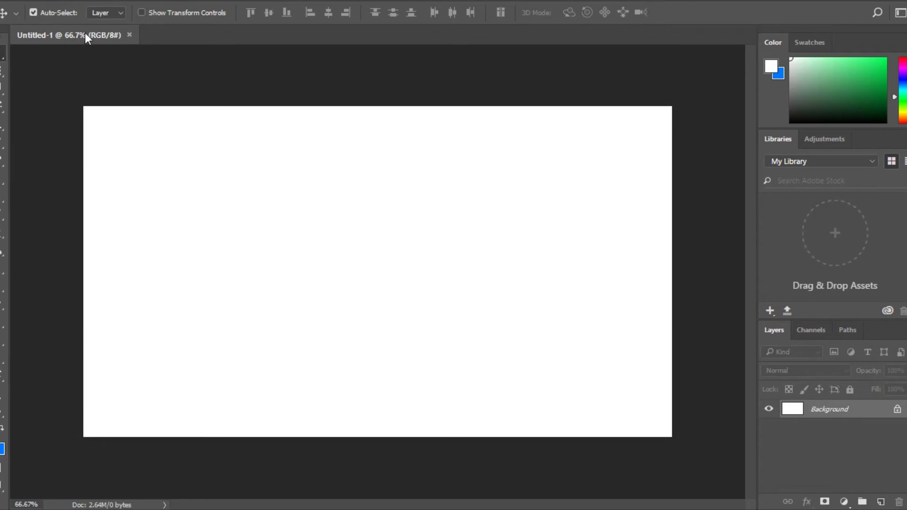
left_click(64, 0)
Open Thumbnail corner.png from the Stock folder, then return to Untitled-1
mouse_move(14, 0)
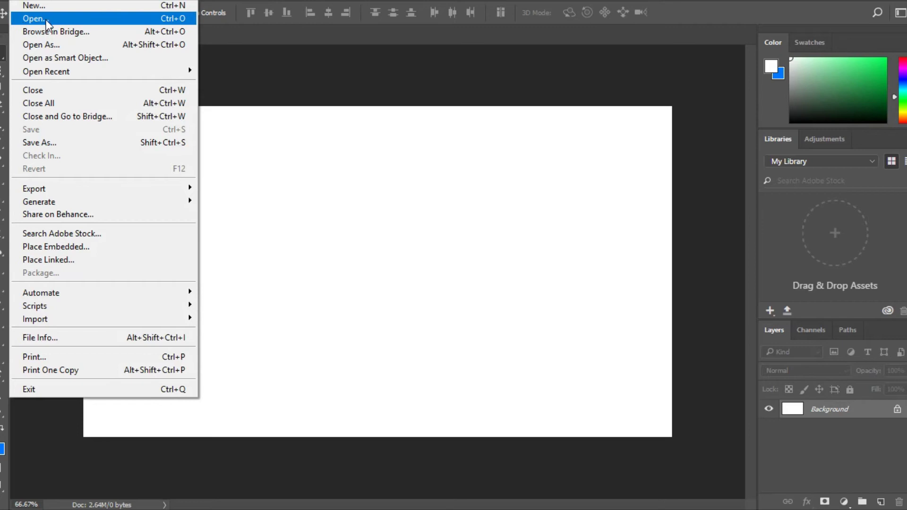
left_click(21, 19)
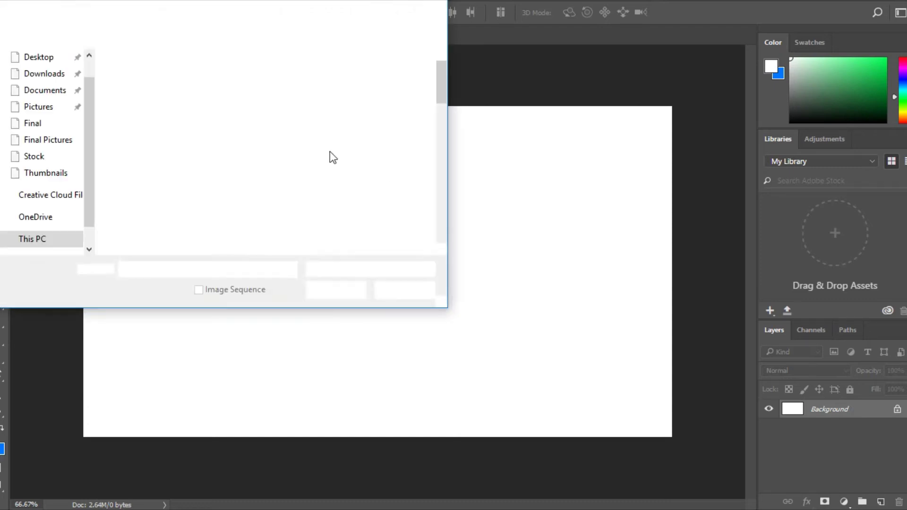
scroll(265, 162, "down", 10)
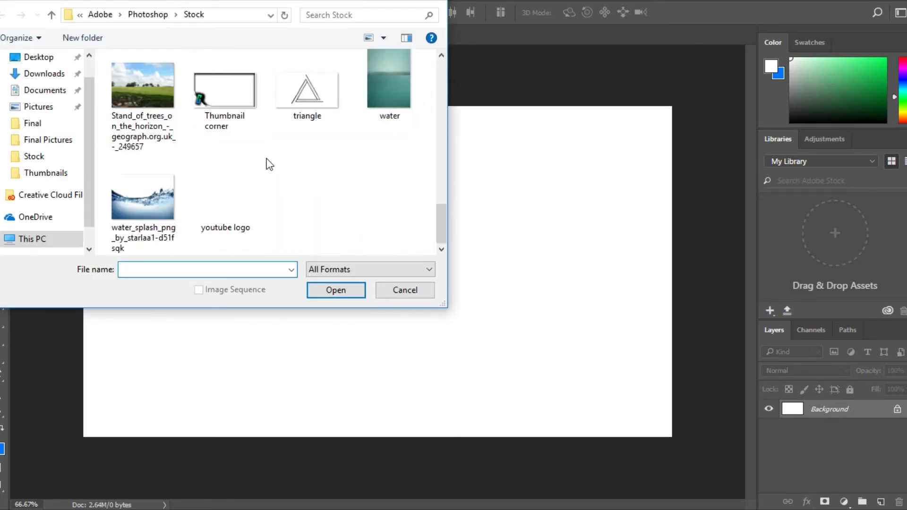
left_click(224, 97)
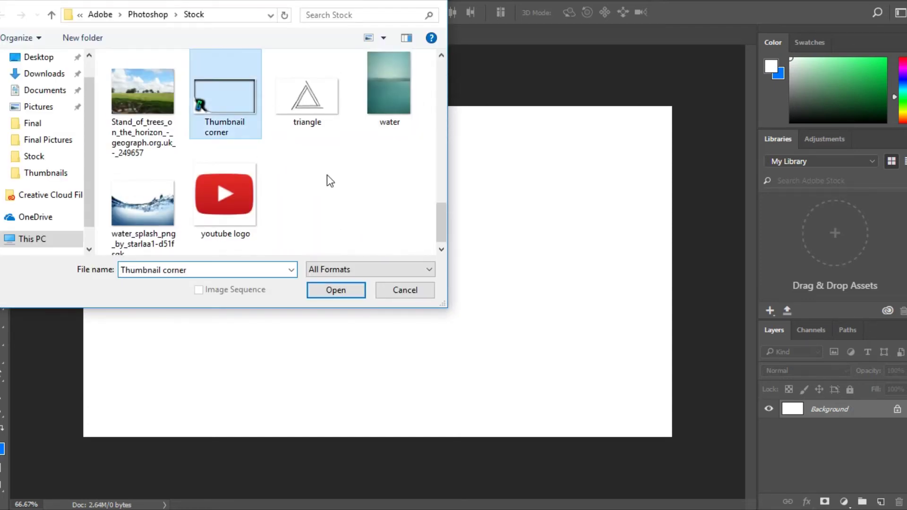
left_click(337, 291)
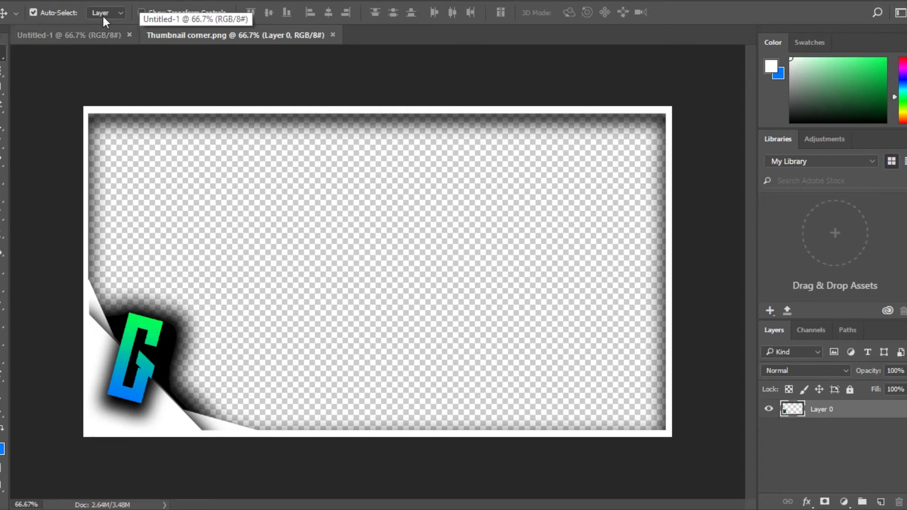
left_click(48, 34)
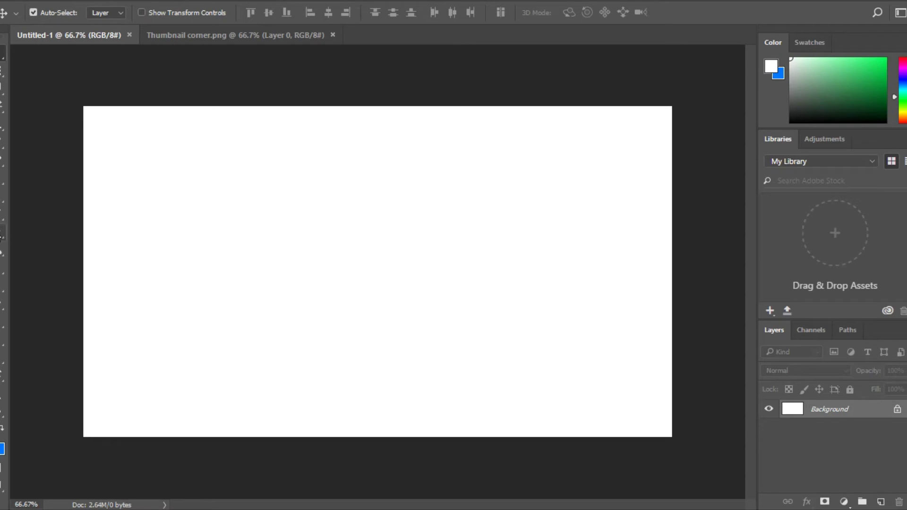
Set the foreground colour to green 30ff00 and fill the canvas with it
left_click(4, 429)
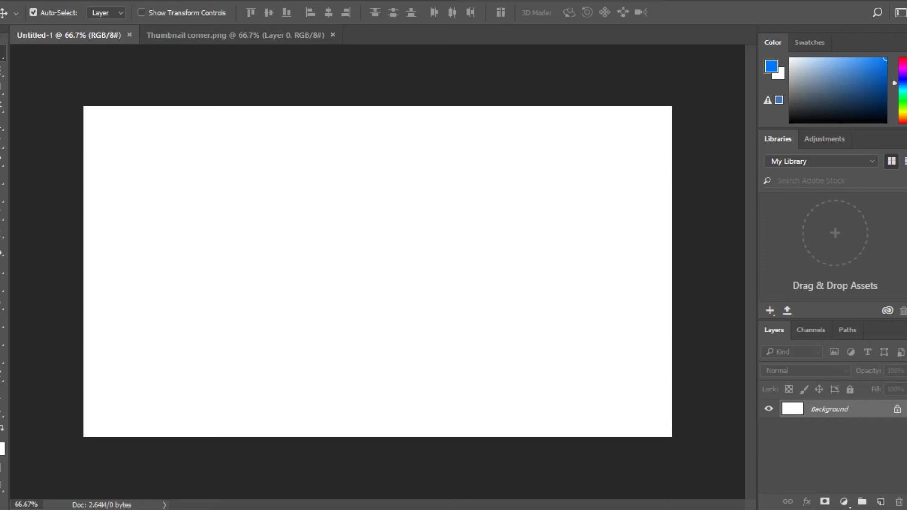
left_click_drag(469, 178, 464, 224)
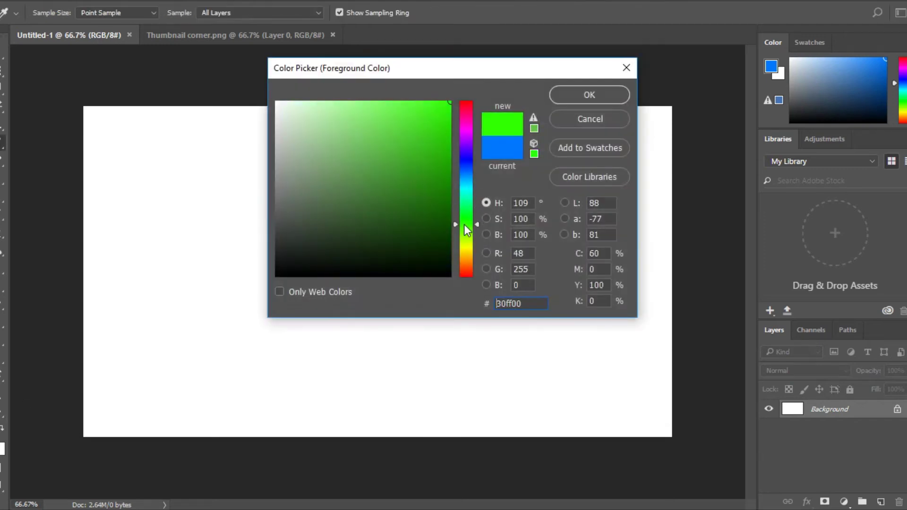
left_click(591, 94)
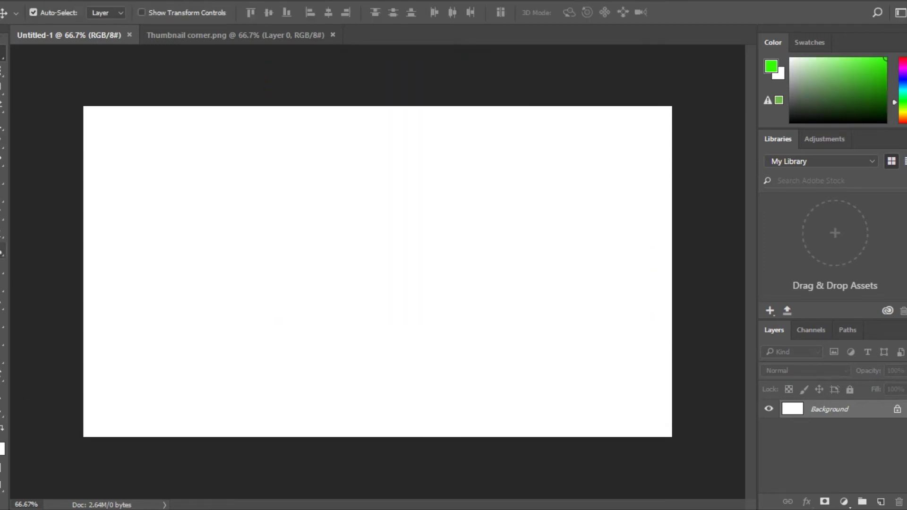
key("g")
left_click(428, 237)
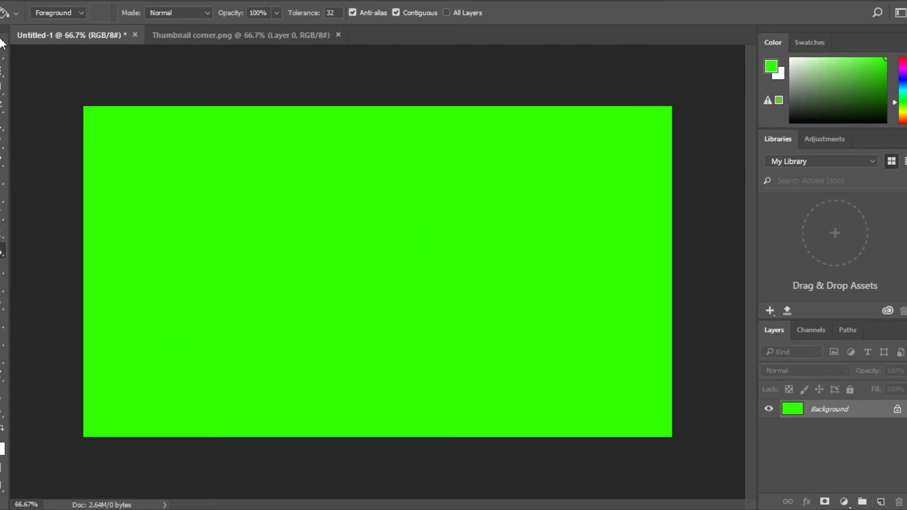
Swap the colours and set the background colour to black 000000
key("m")
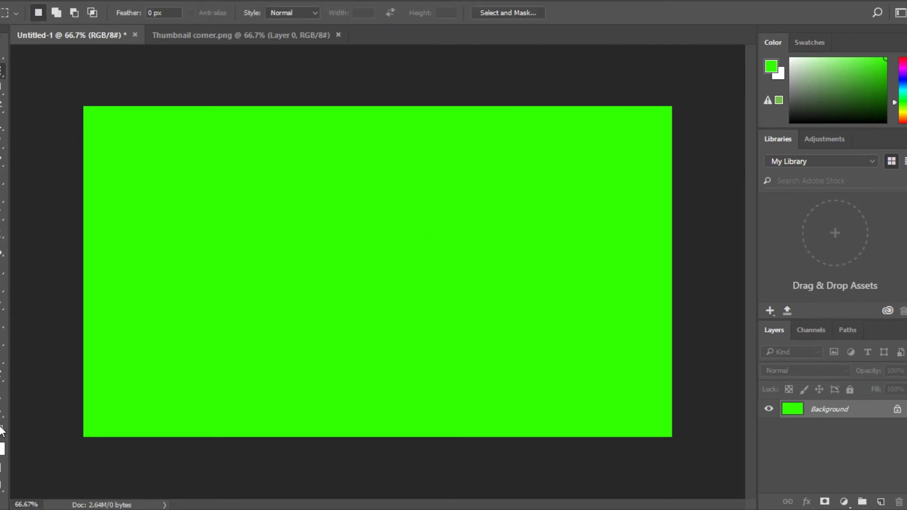
left_click(1, 429)
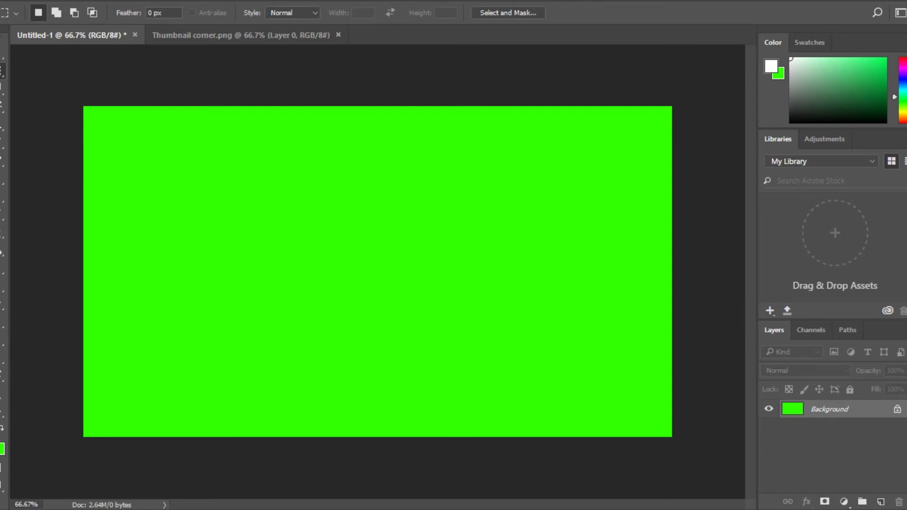
left_click(2, 449)
left_click(282, 273)
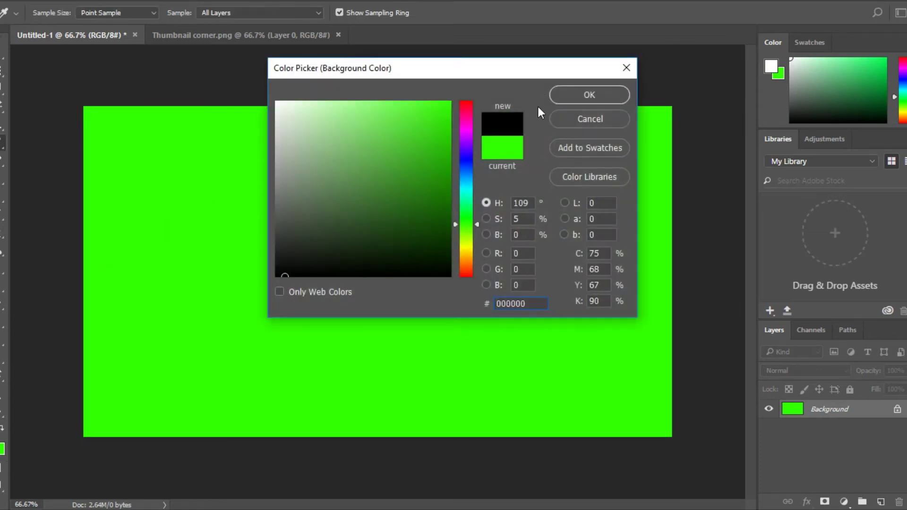
left_click(574, 97)
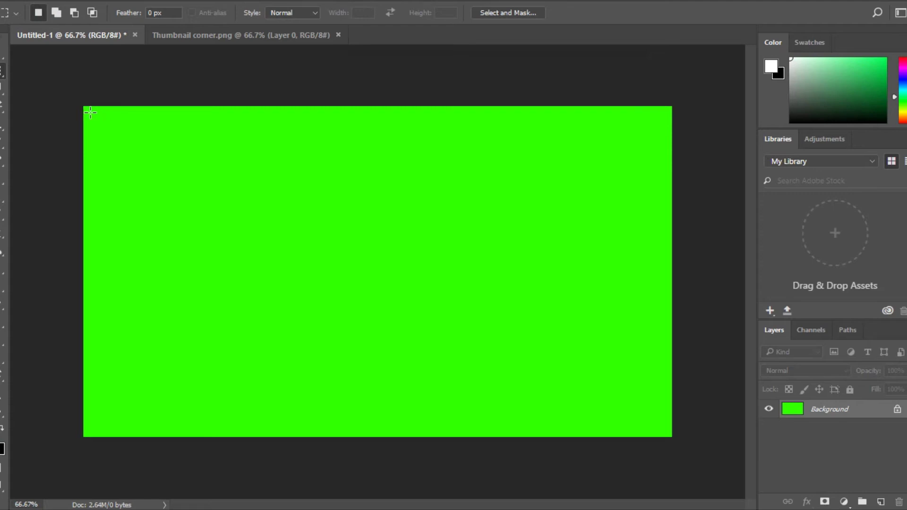
Fill a selection just inside the edges black, then fill the outer border white
left_click_drag(90, 112, 666, 428)
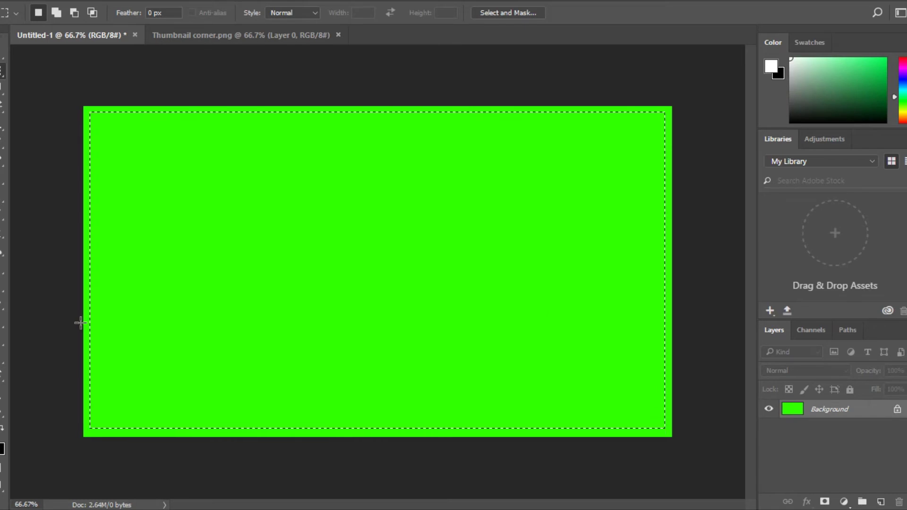
left_click(2, 428)
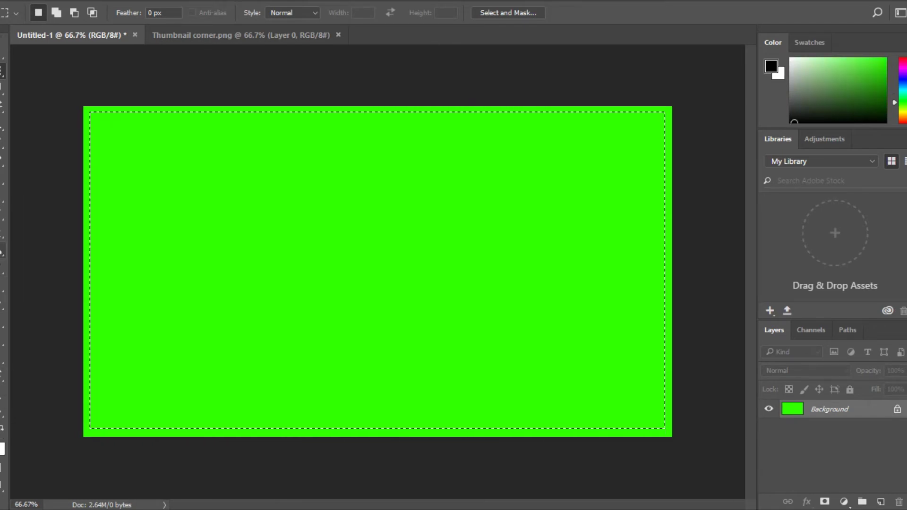
left_click(2, 253)
left_click(69, 285)
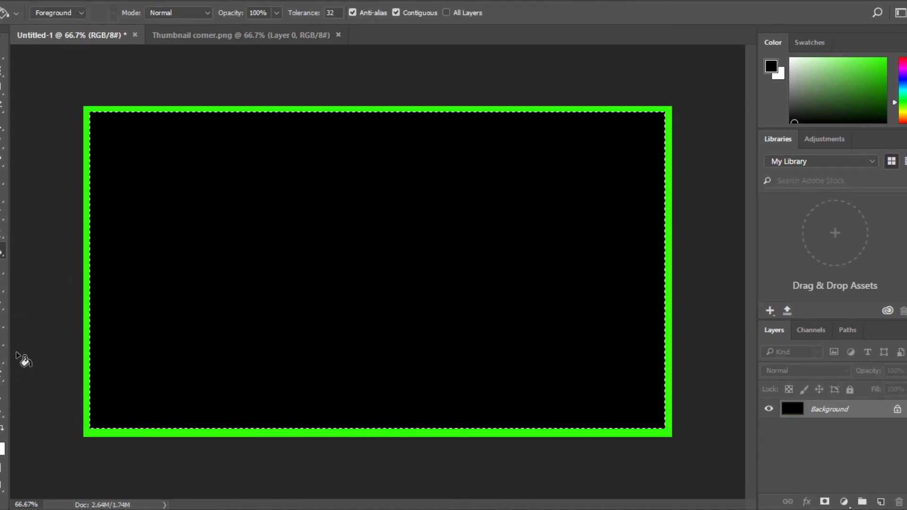
key("ctrl+d")
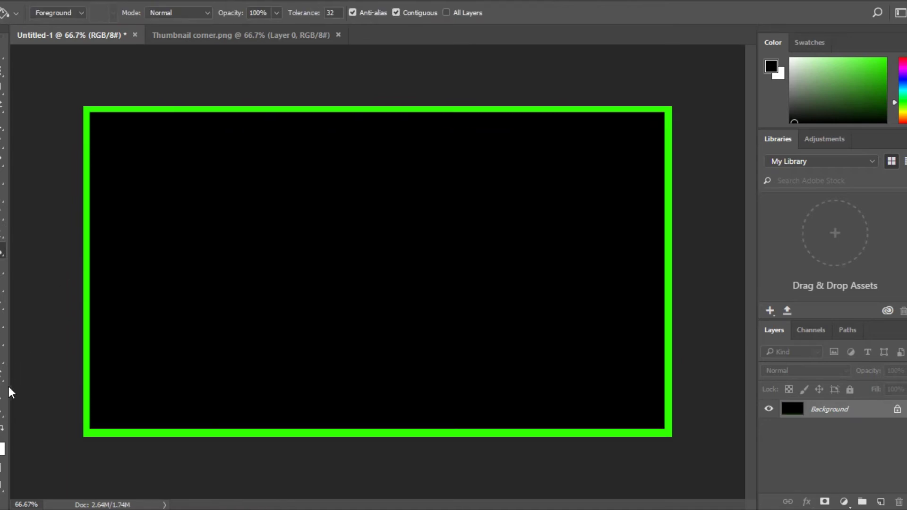
left_click(2, 429)
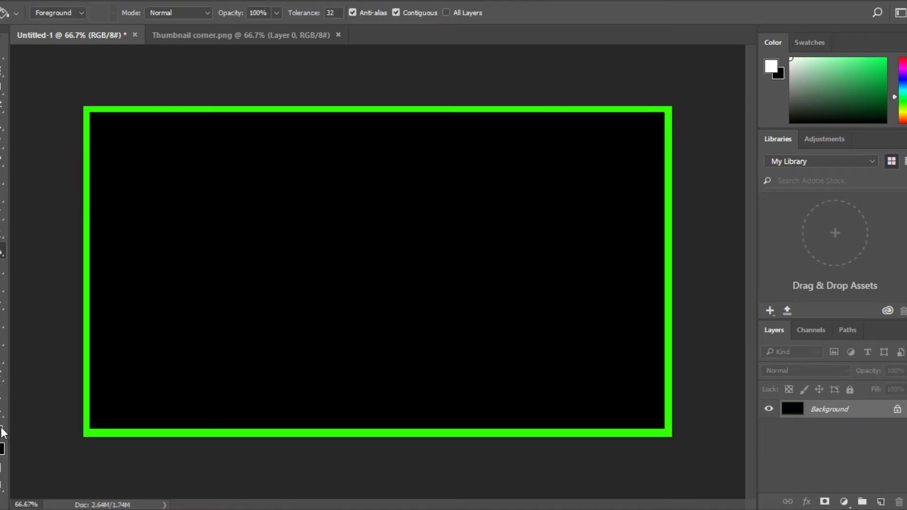
left_click(88, 363)
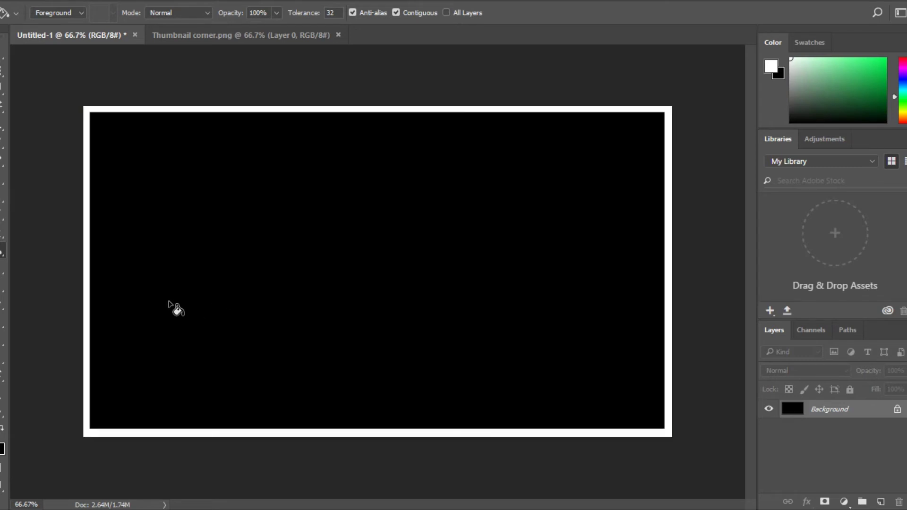
left_click(2, 109)
left_click(350, 286)
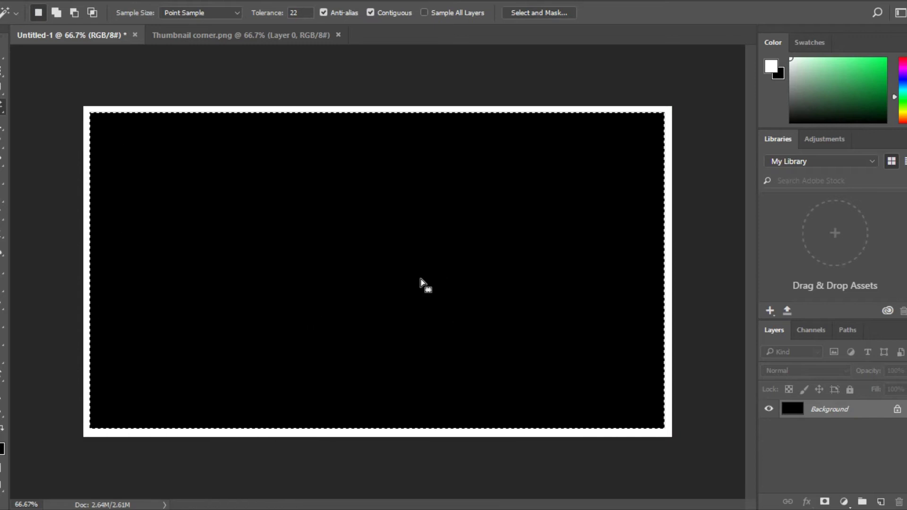
key("i")
key("shift+BackSpace")
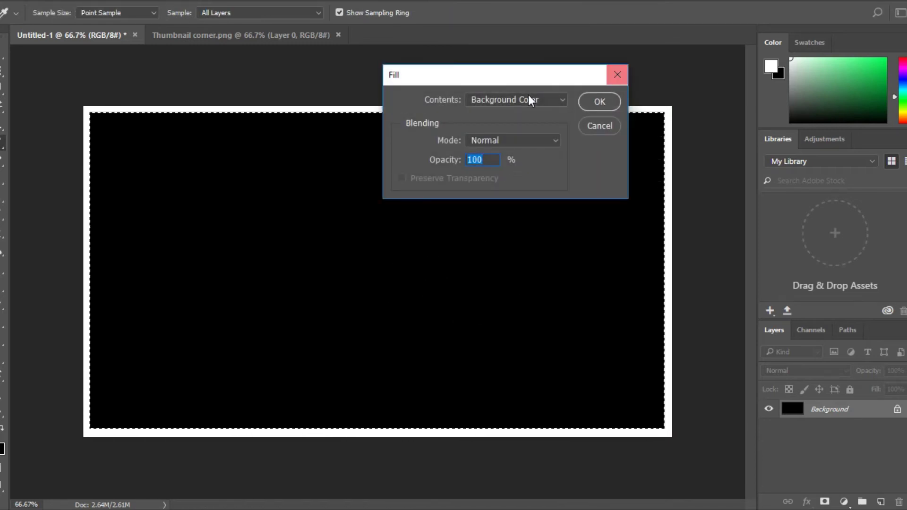
left_click(594, 100)
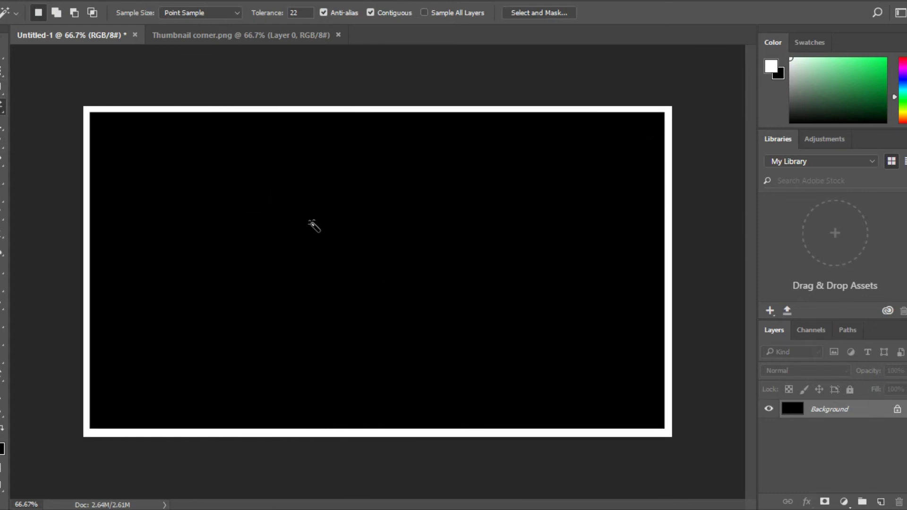
key("shift+F5")
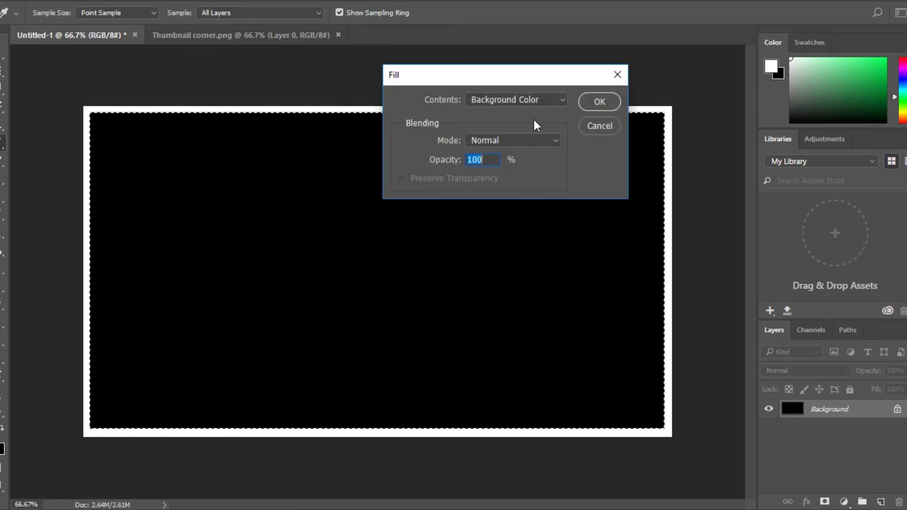
left_click(490, 144)
left_click(494, 143)
left_click(503, 101)
left_click(503, 122)
left_click(584, 121)
key("ctrl+d")
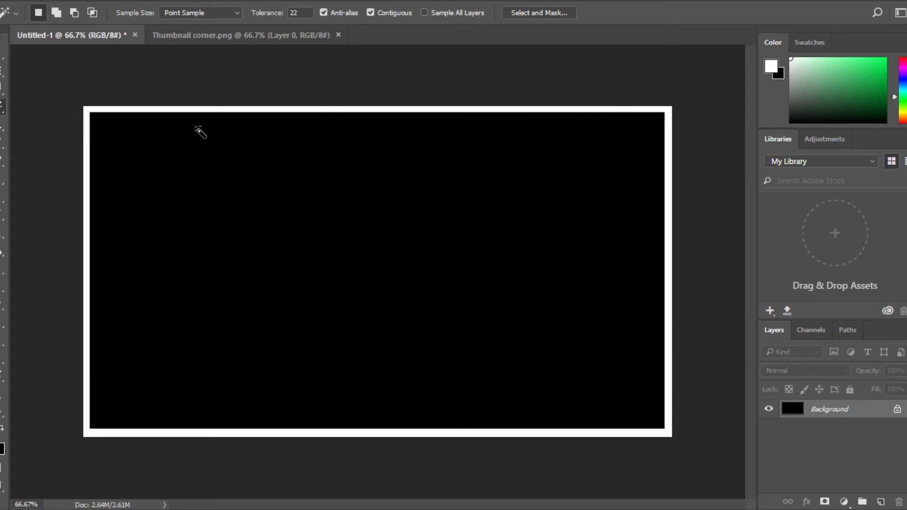
left_click(199, 184)
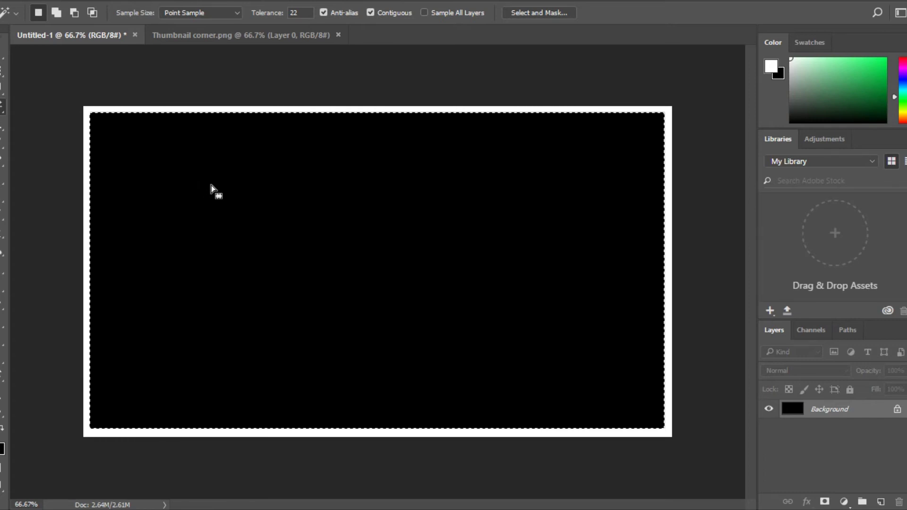
key("shift+F5")
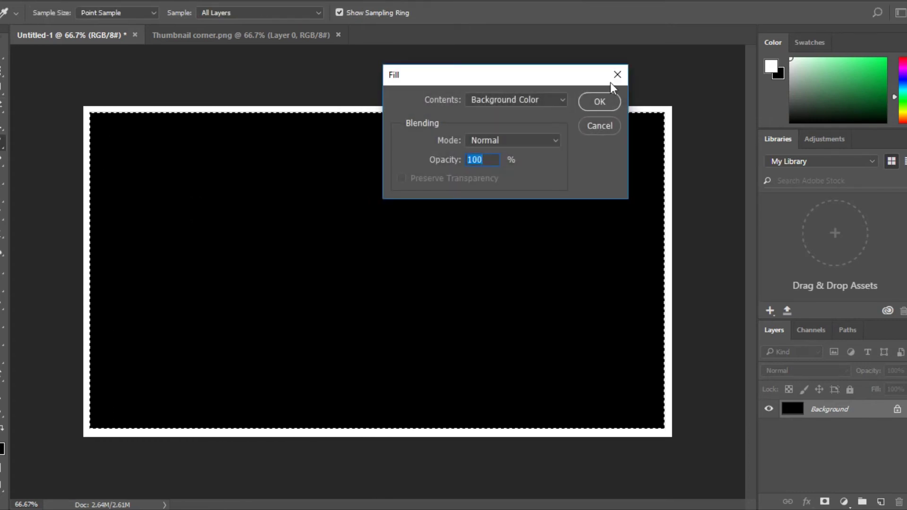
left_click(624, 74)
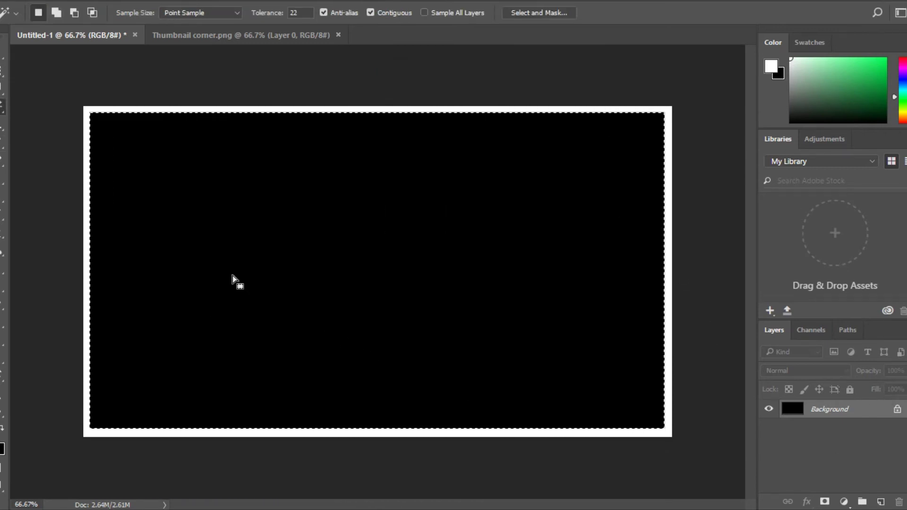
left_click(55, 127)
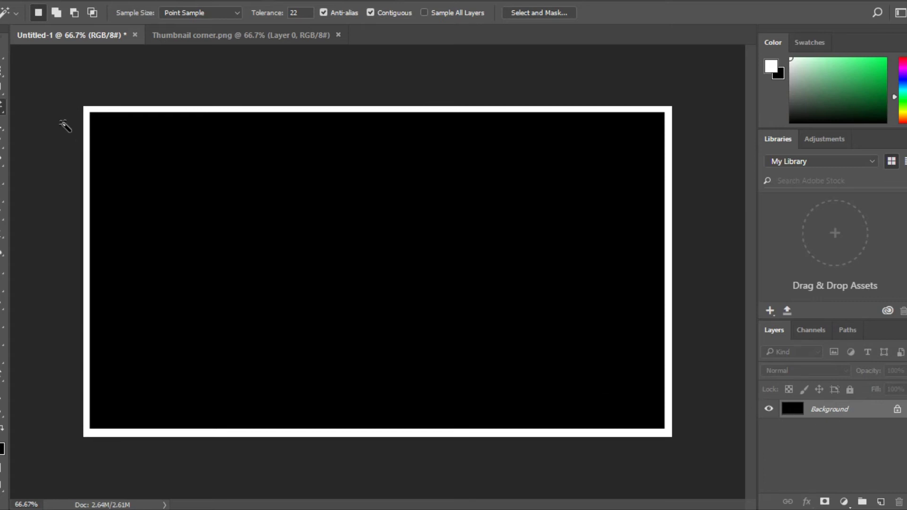
Outline an angled bottom-left corner region with the Polygonal Lasso
left_click(3, 93)
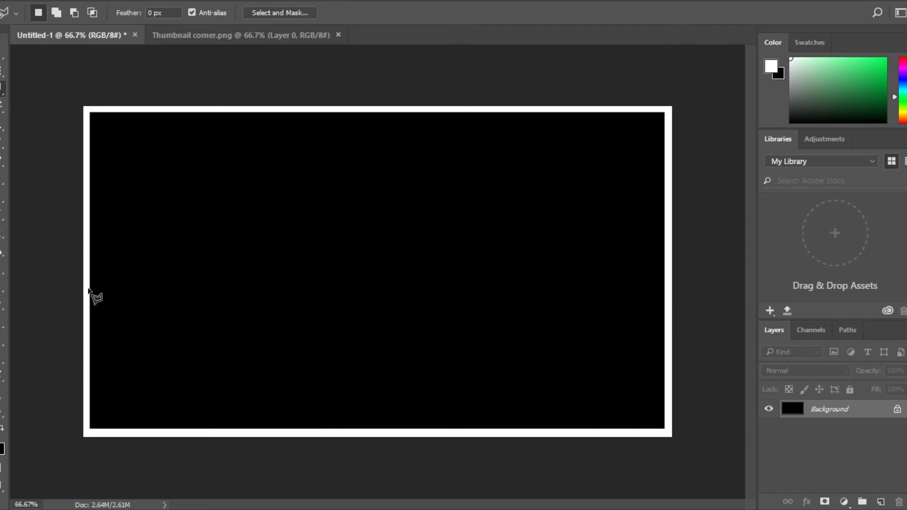
left_click(88, 274)
left_click(101, 326)
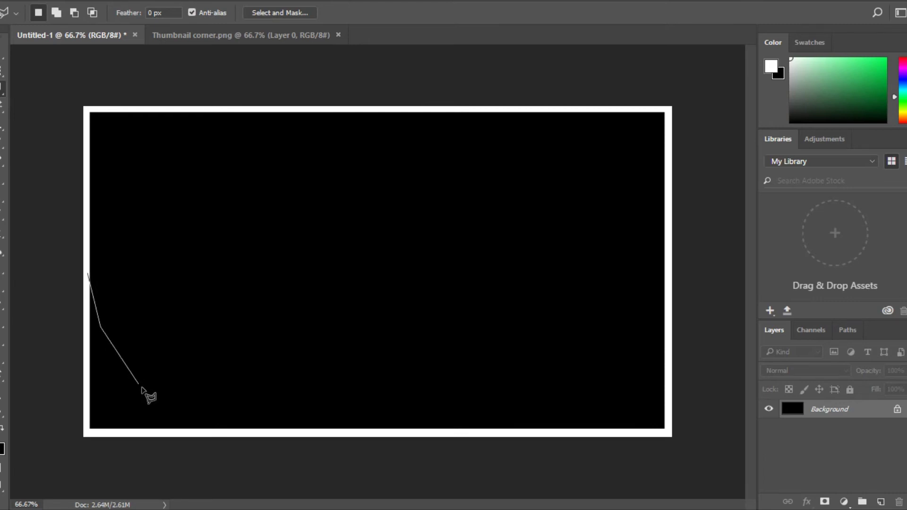
left_click(180, 414)
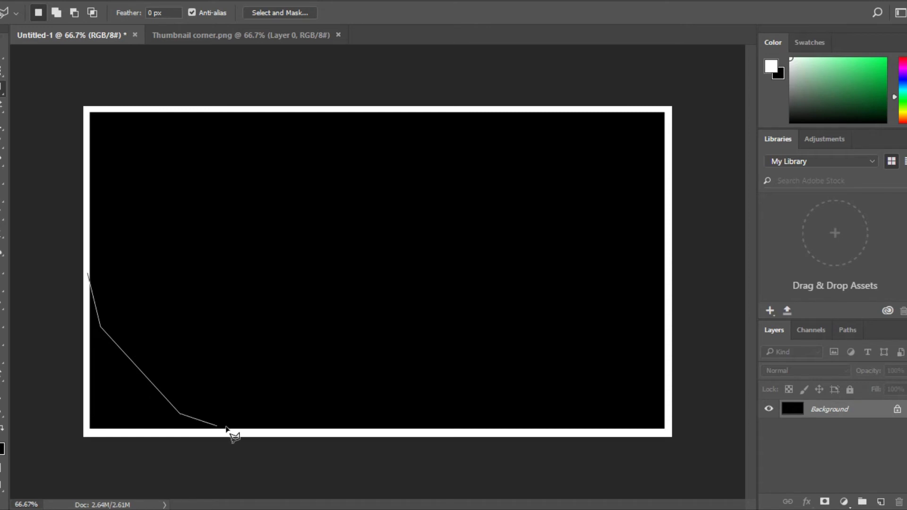
left_click(253, 431)
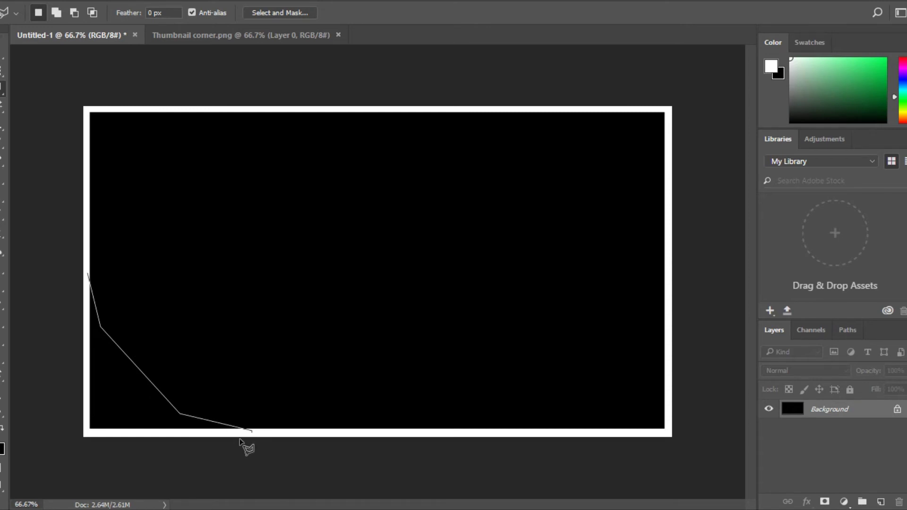
left_click(87, 433)
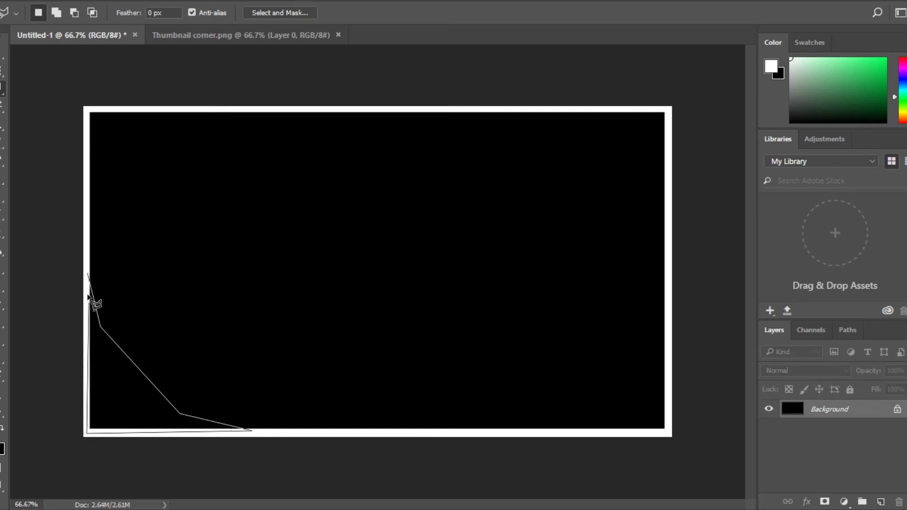
left_click(88, 276)
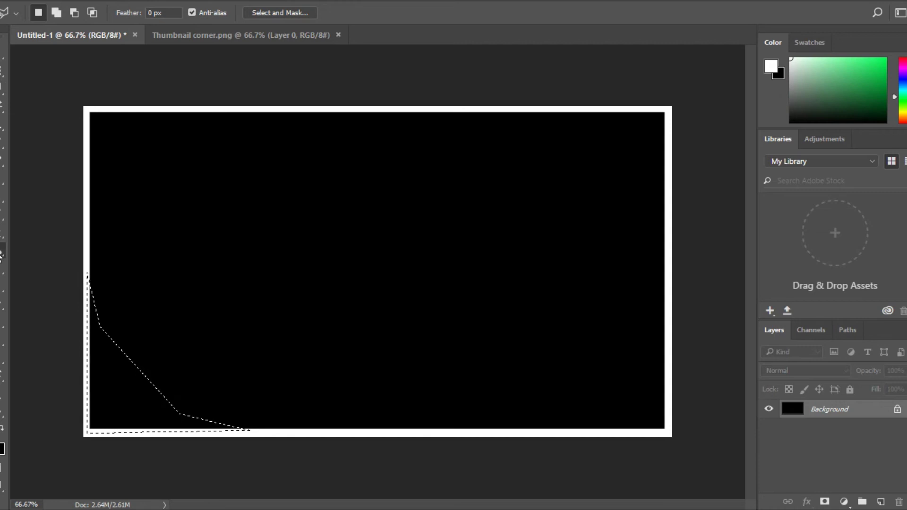
Fill the corner selection white and deselect
key("g")
left_click(126, 390)
key("ctrl+d")
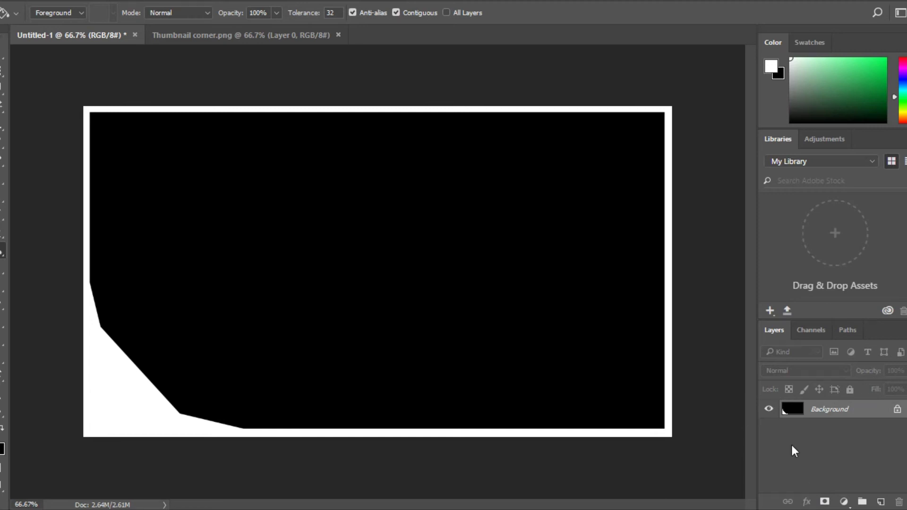
right_click(792, 415)
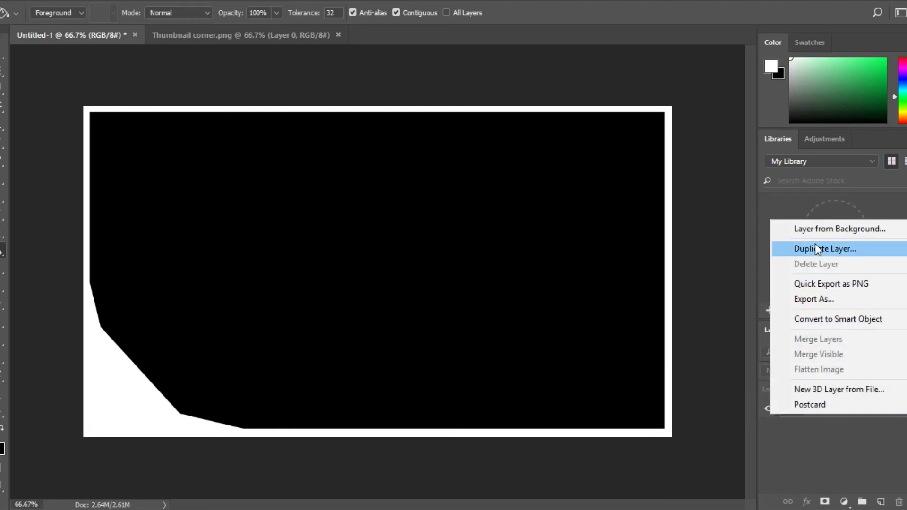
Duplicate the Background layer as Background copy, trying and cancelling a Drop Shadow
left_click(815, 247)
left_click(569, 134)
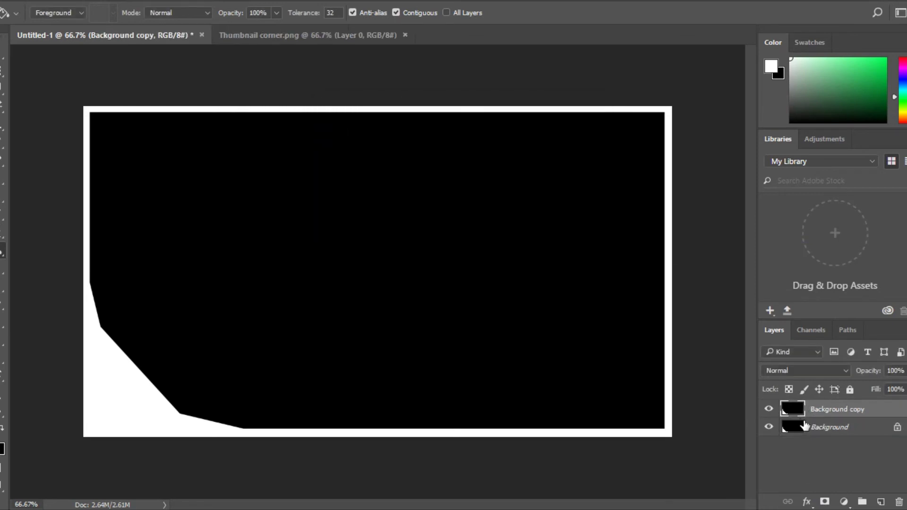
left_click(801, 502)
left_click(822, 478)
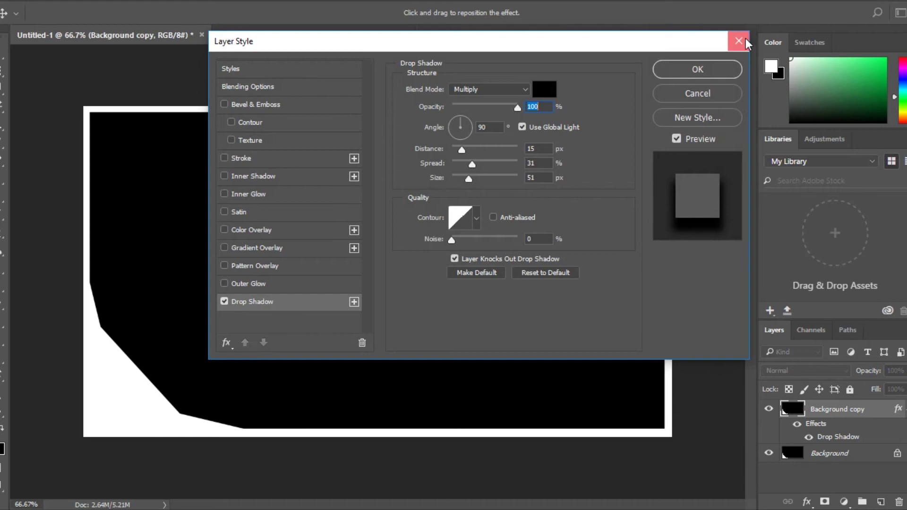
left_click(746, 39)
Magic Wand the black centre of Background copy and delete it
left_click(2, 108)
left_click(346, 272)
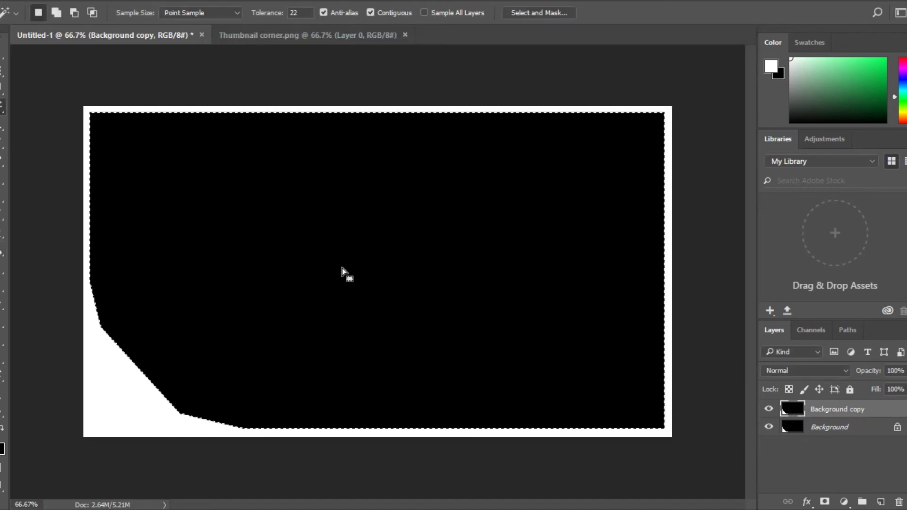
key("Delete")
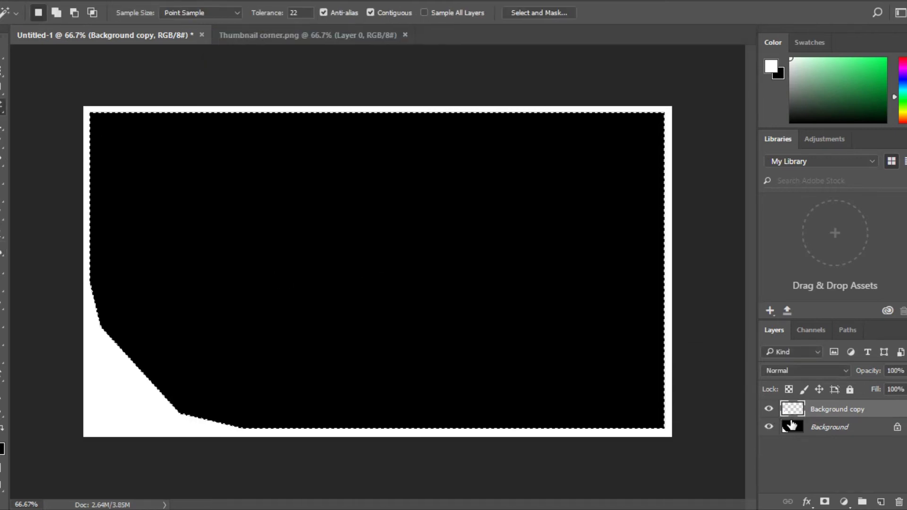
On the Background layer, set the background colour to 2fff00 and fill the selection white
left_click(792, 426)
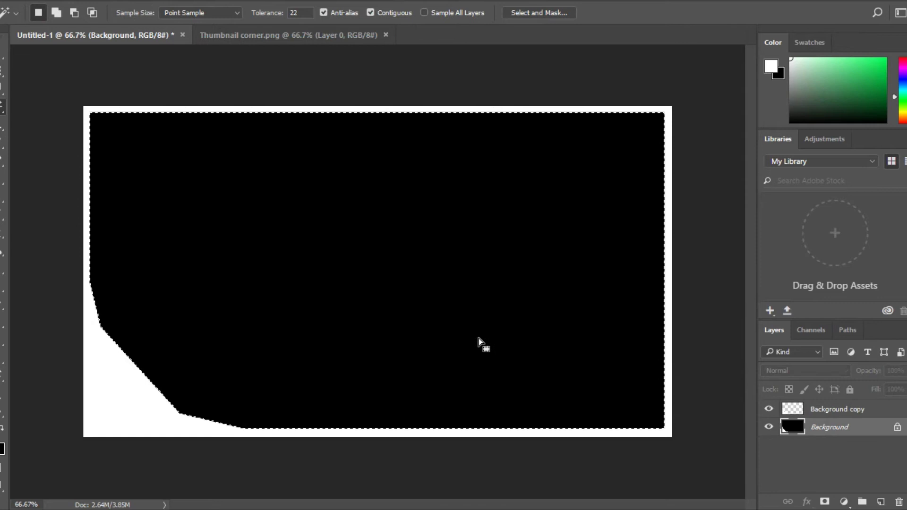
left_click(2, 449)
type("2fff00")
key("Return")
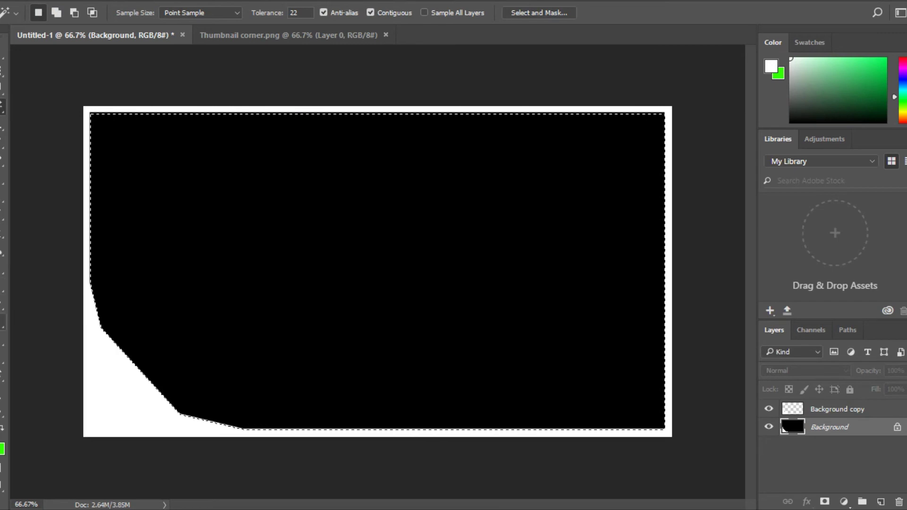
key("g")
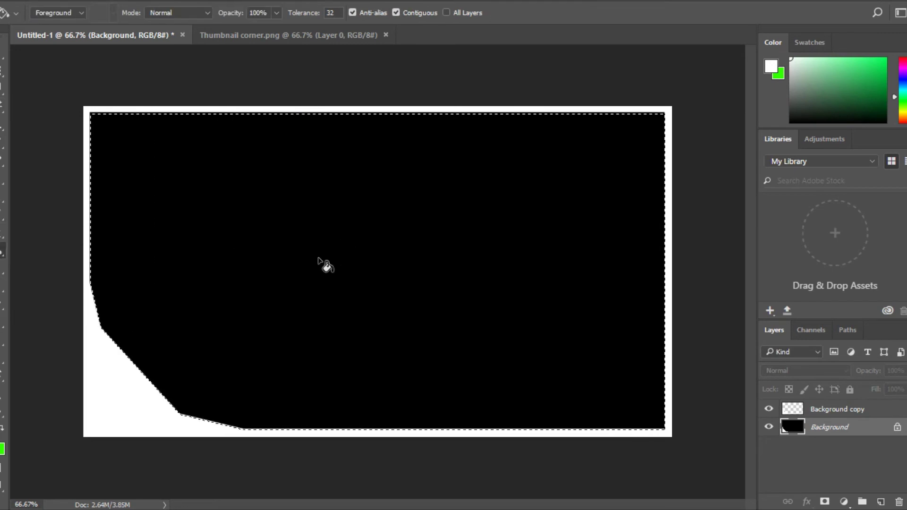
left_click(324, 263)
Fill the selected area with green and deselect
key("x")
left_click(249, 387)
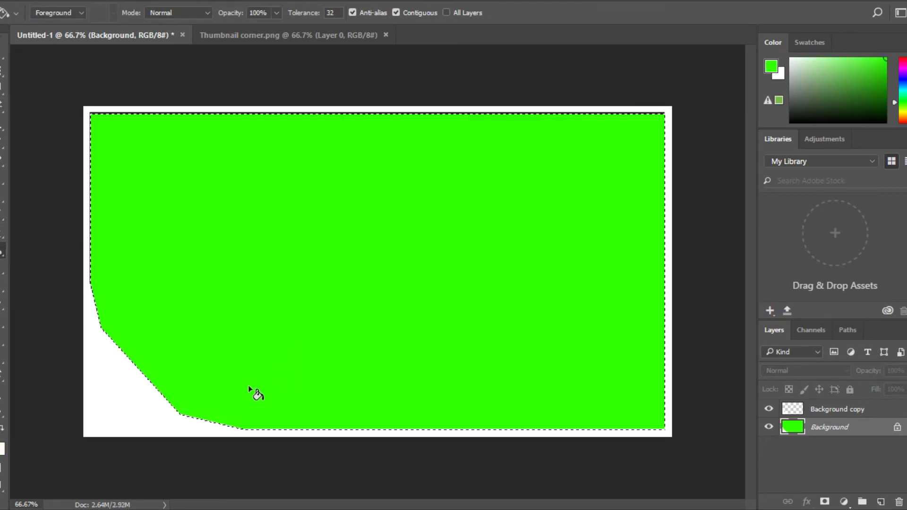
key("ctrl+d")
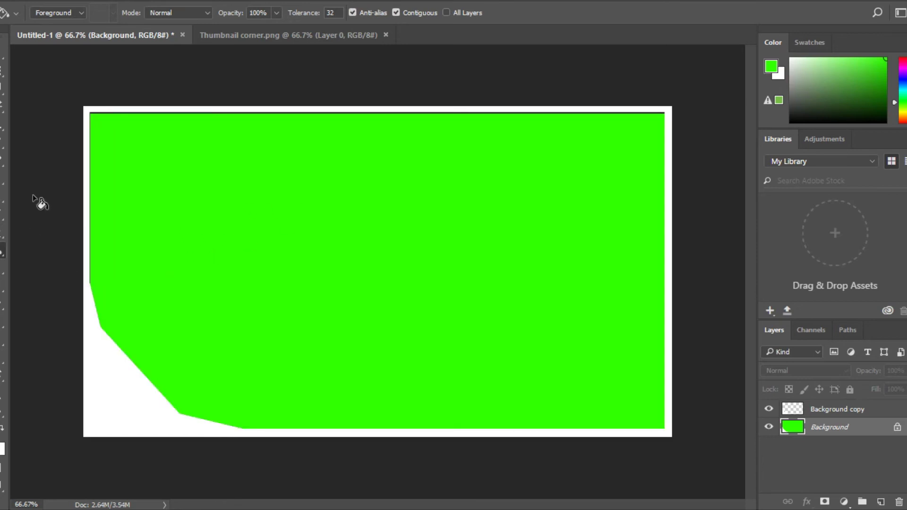
Add a Drop Shadow with default settings to the Background copy layer
left_click(790, 406)
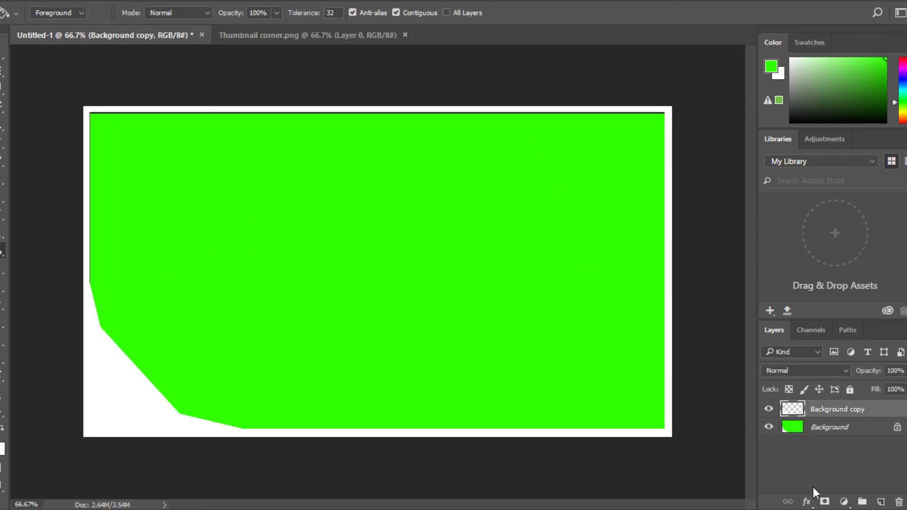
left_click(807, 502)
left_click(812, 490)
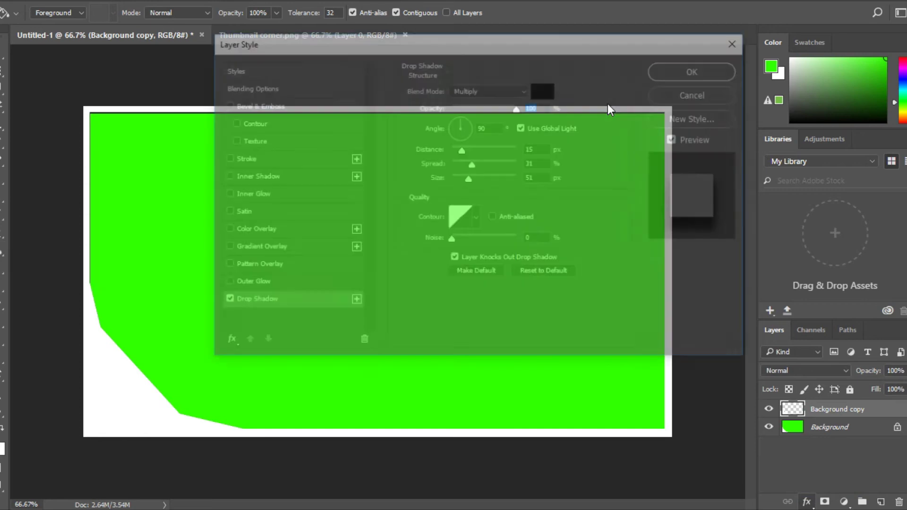
left_click(682, 70)
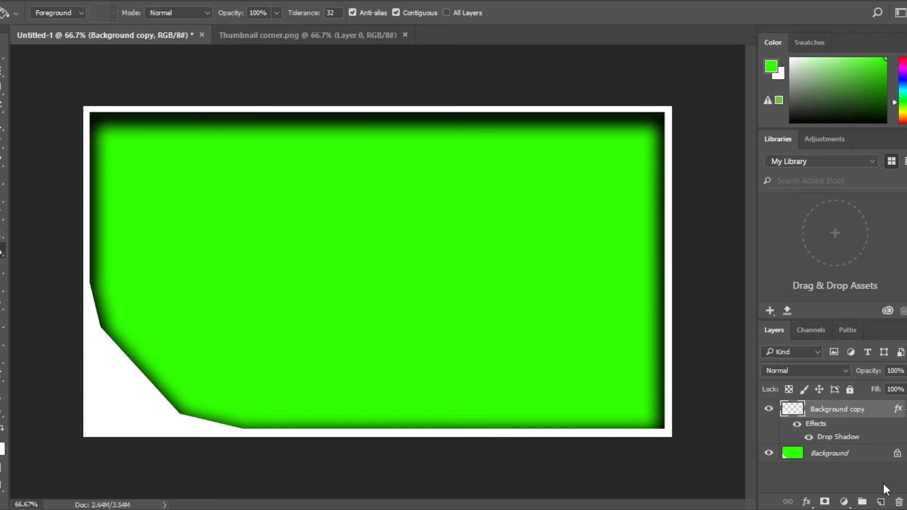
left_click(881, 502)
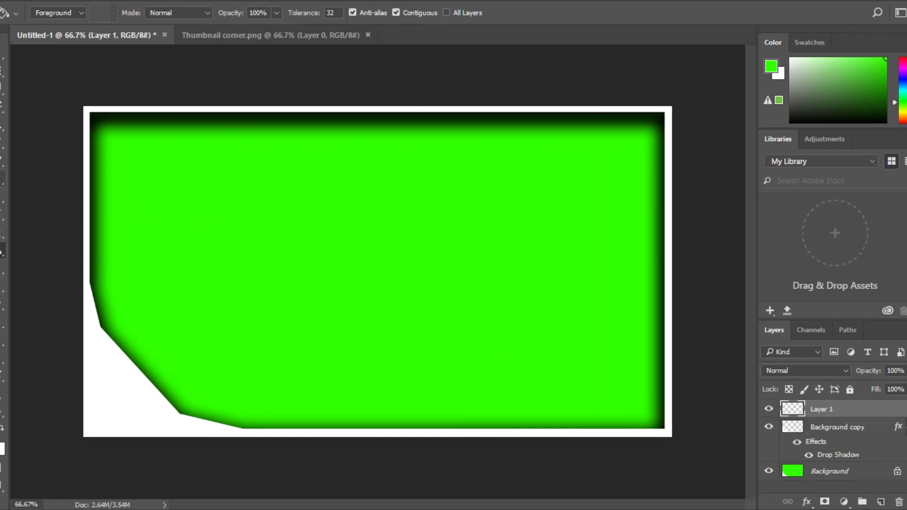
Outline a triangle at the bottom-left corner with the Polygonal Lasso
left_click(2, 88)
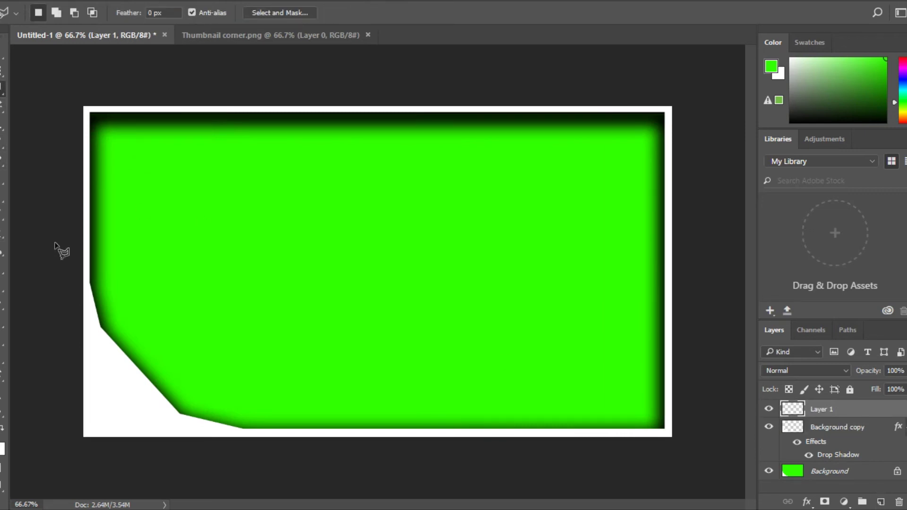
left_click(85, 299)
left_click(170, 360)
left_click(84, 299)
left_click(196, 434)
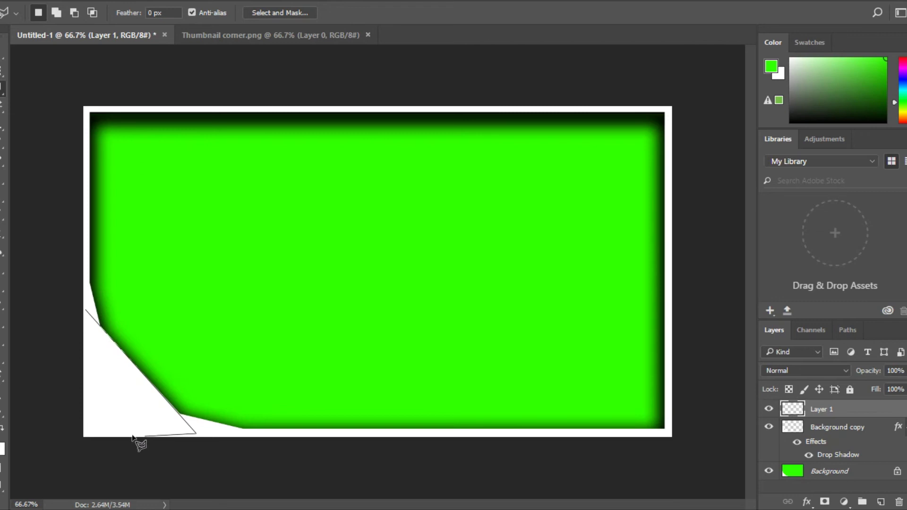
left_click(87, 434)
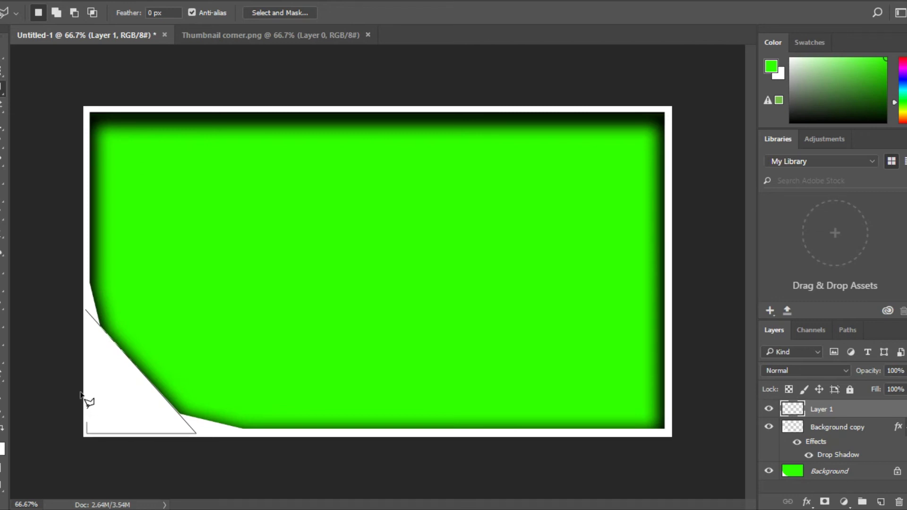
left_click(86, 311)
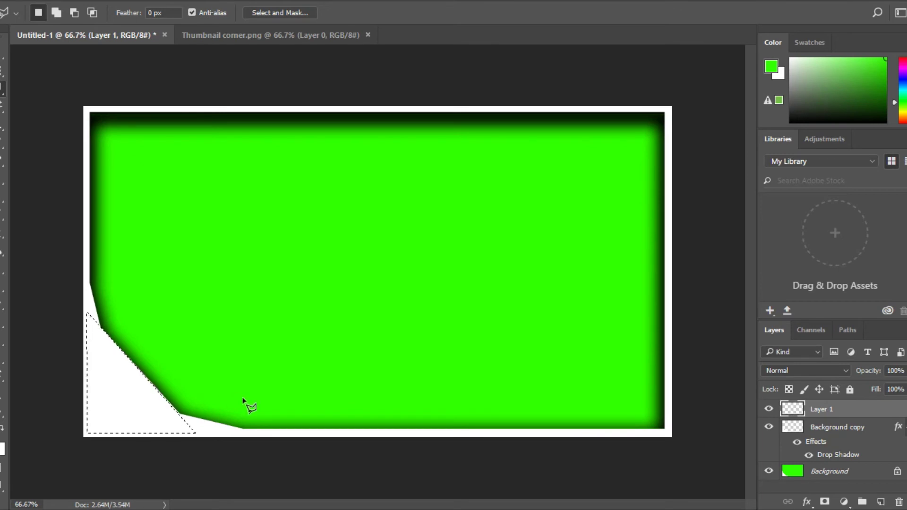
Fill the triangle white on Layer 1 and give it a Drop Shadow
left_click(3, 429)
left_click(3, 251)
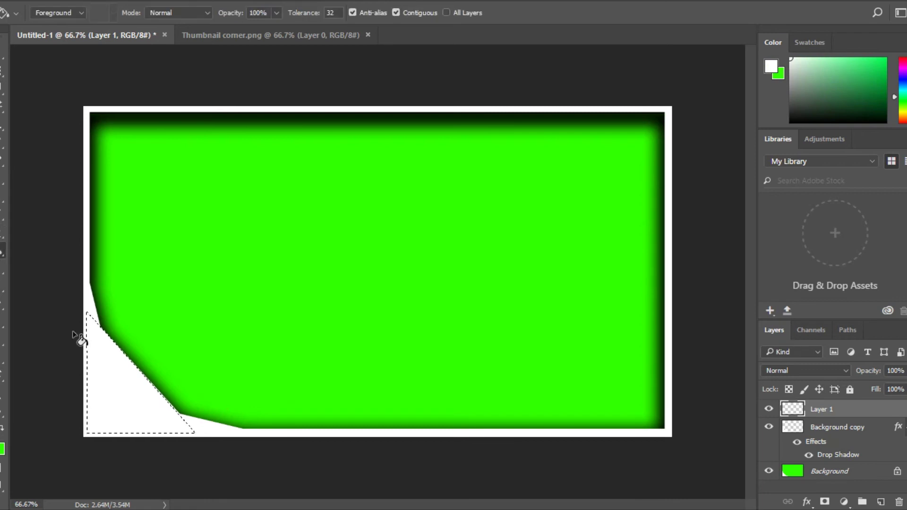
left_click(105, 378)
key("ctrl+d")
left_click(807, 502)
left_click(844, 484)
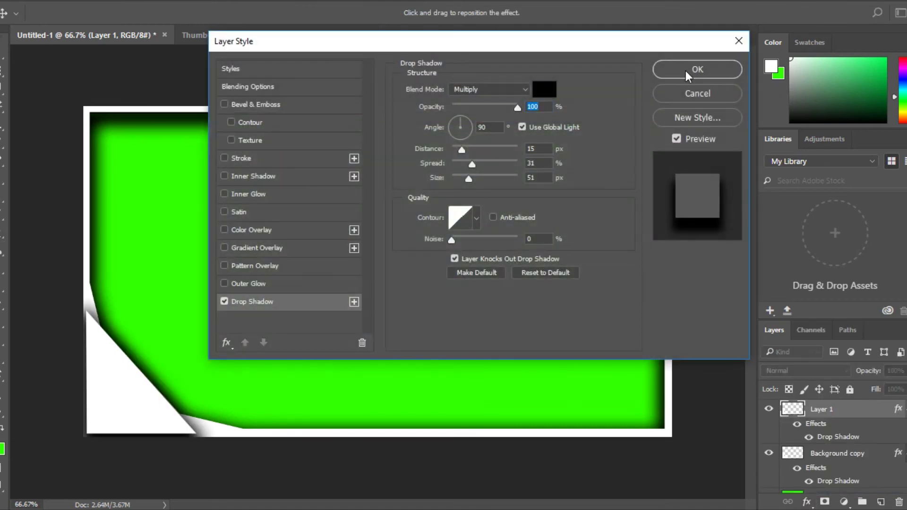
left_click(695, 70)
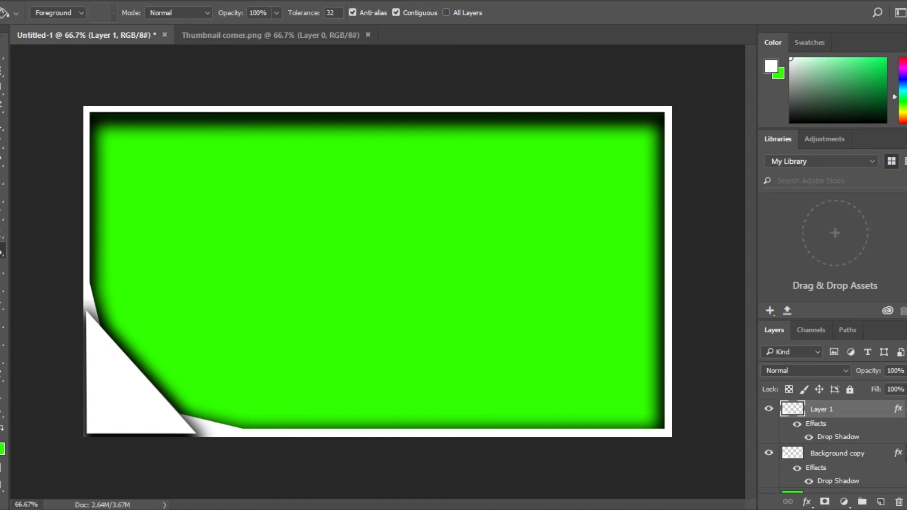
Try a freehand lasso along the curled corner, then switch to the Polygonal Lasso
left_click(1, 90)
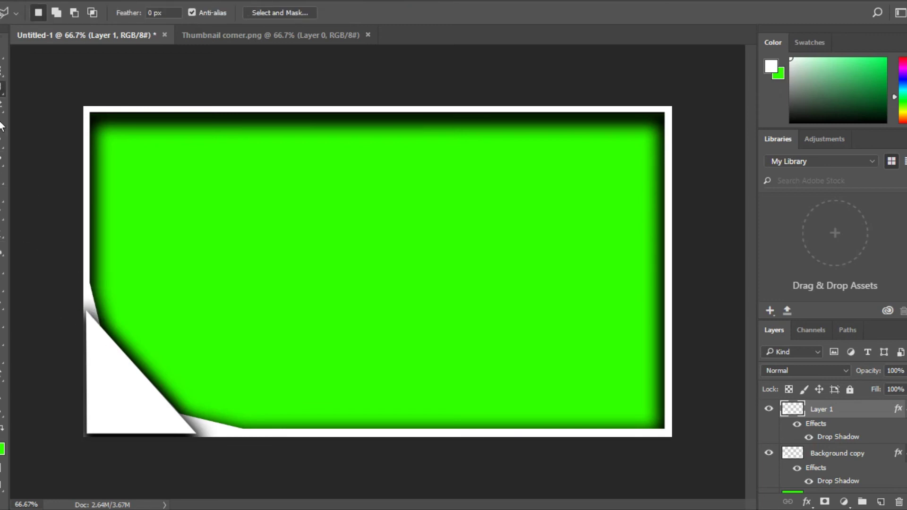
right_click(2, 84)
left_click(36, 88)
mouse_move(93, 332)
left_mouse_down()
mouse_move(91, 303)
mouse_move(69, 333)
mouse_move(91, 305)
mouse_move(87, 285)
left_mouse_up()
right_click(2, 90)
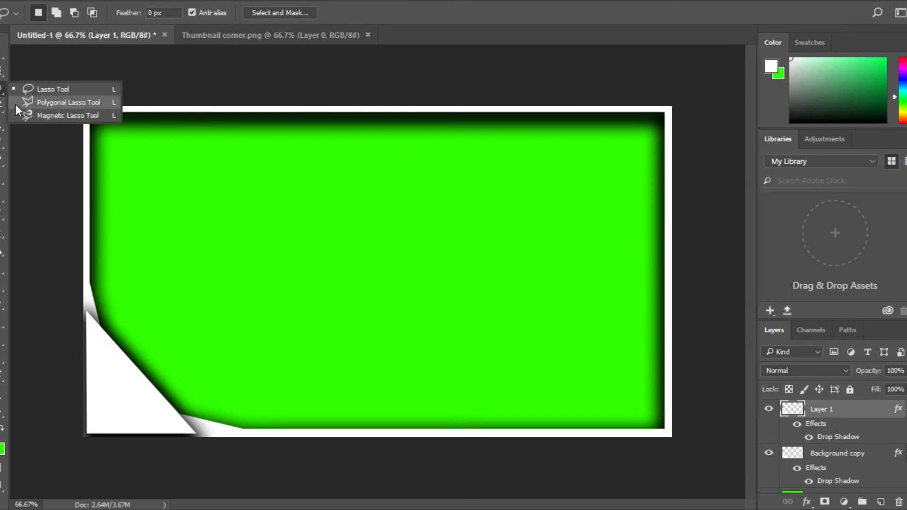
left_click(15, 104)
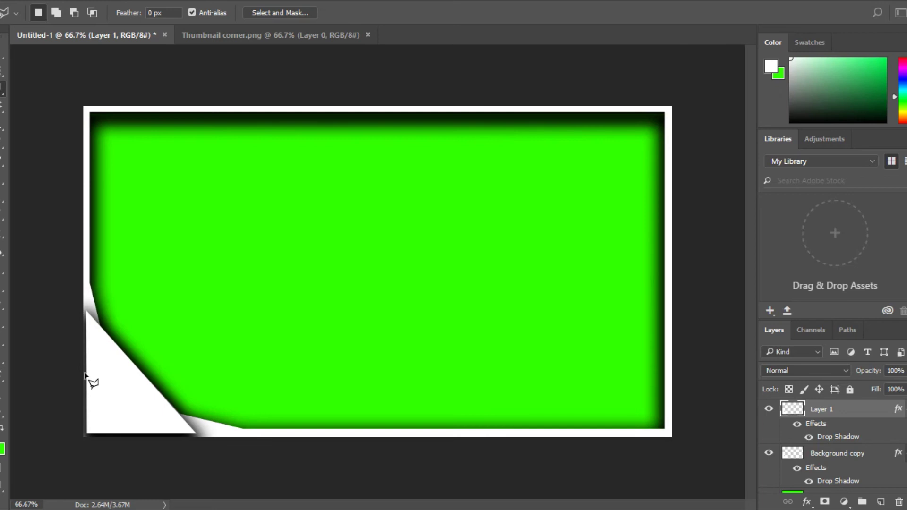
Select the shadow strips along the corner's left and bottom edges, extending past the canvas
left_click(90, 285)
left_click(90, 430)
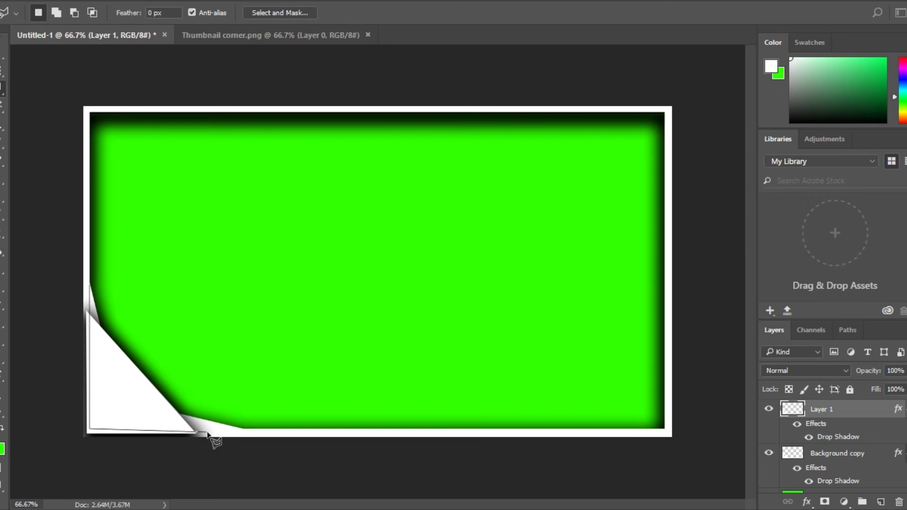
left_click(242, 429)
left_click(242, 457)
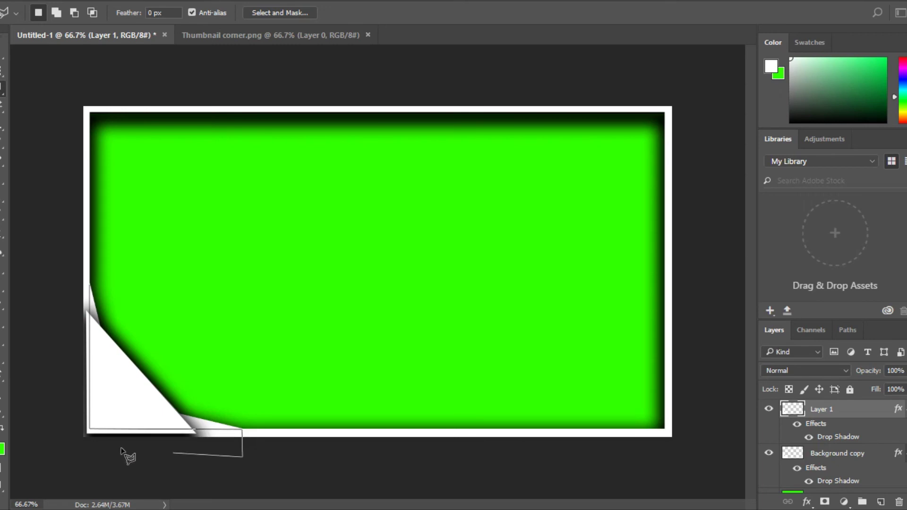
left_click(59, 446)
left_click(62, 286)
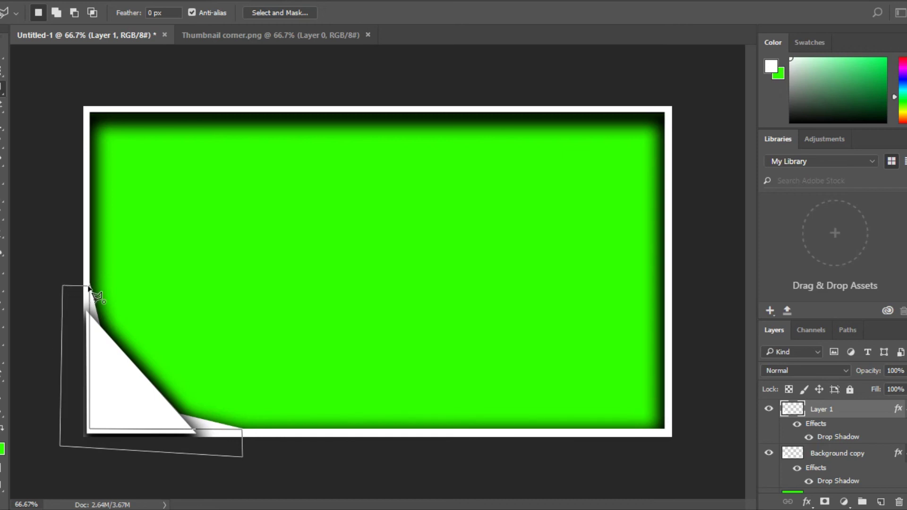
left_click(89, 285)
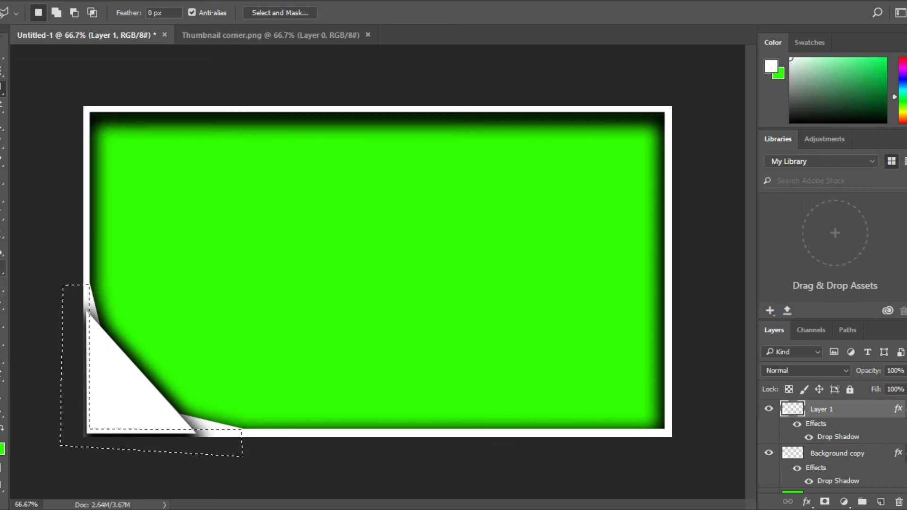
Fill the selected strips white on a new Layer 2, then deselect
key("g")
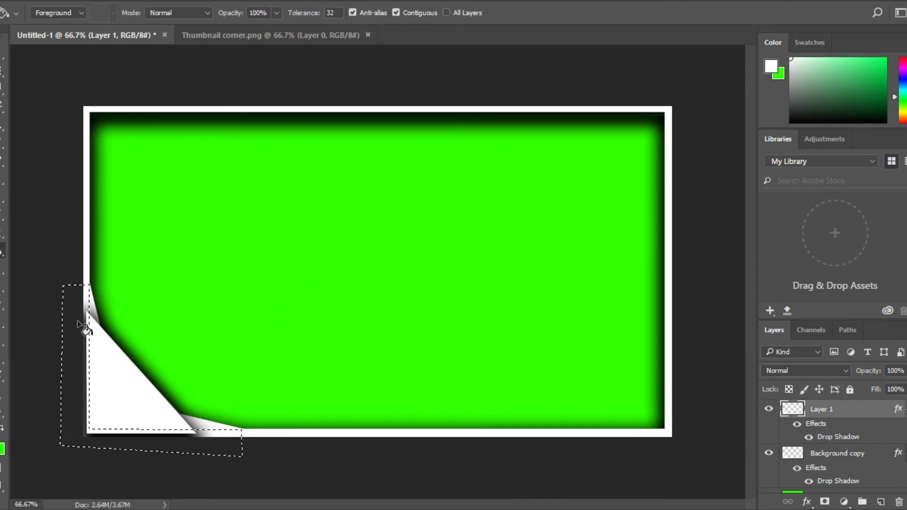
left_click(88, 325)
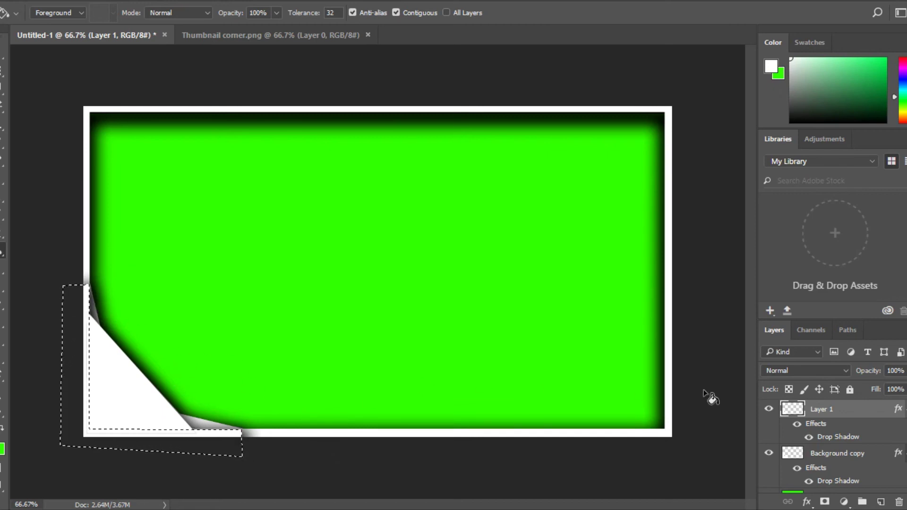
key("ctrl+z")
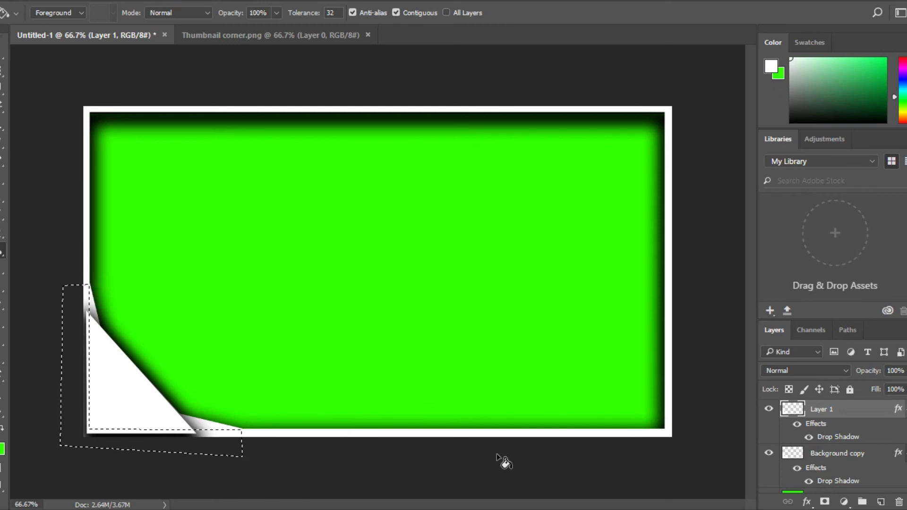
left_click(880, 502)
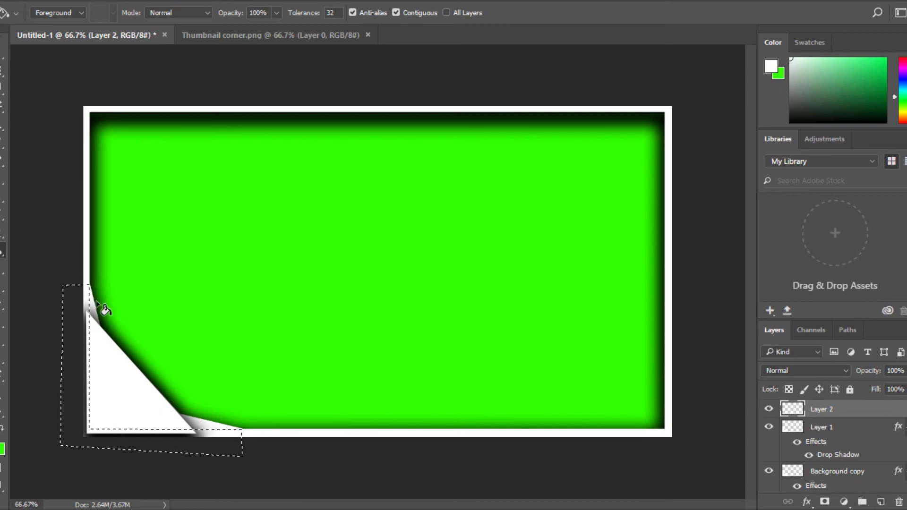
left_click(108, 319)
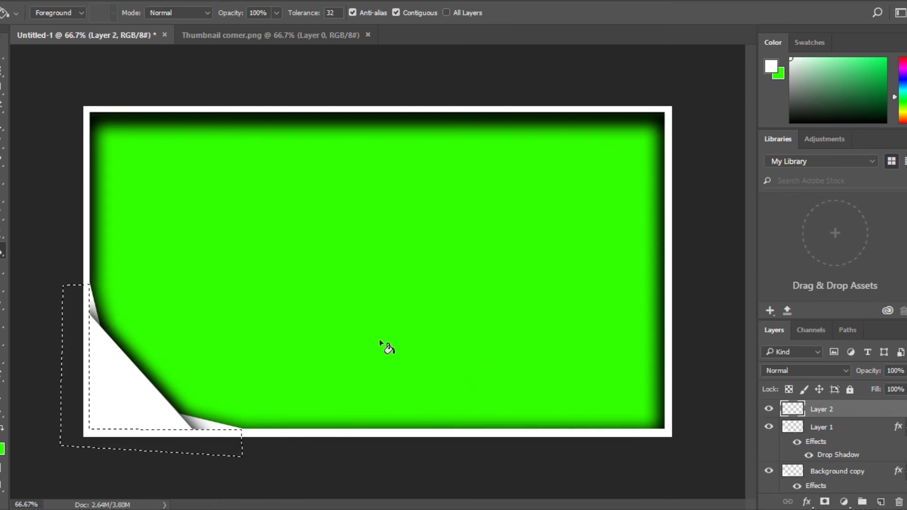
key("ctrl+d")
Type the letter 'G' on the canvas and set the foreground colour to mint green
left_click(213, 243)
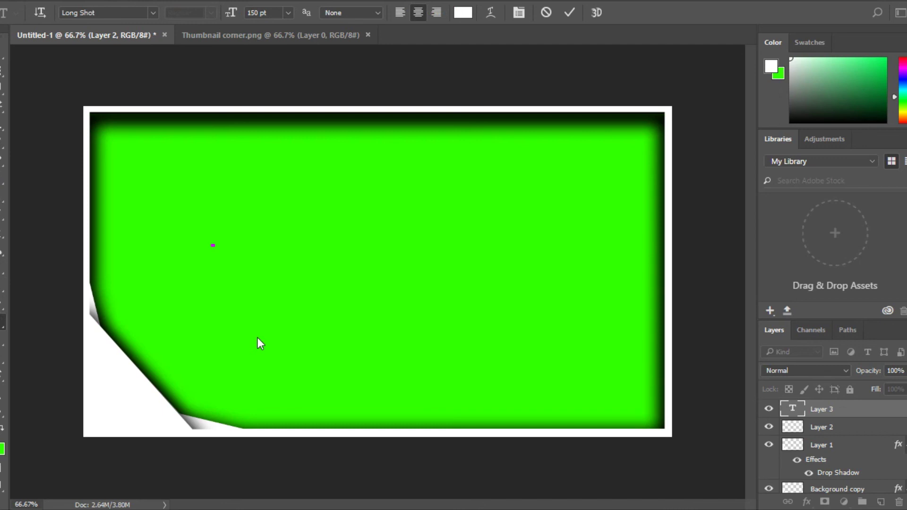
type("G")
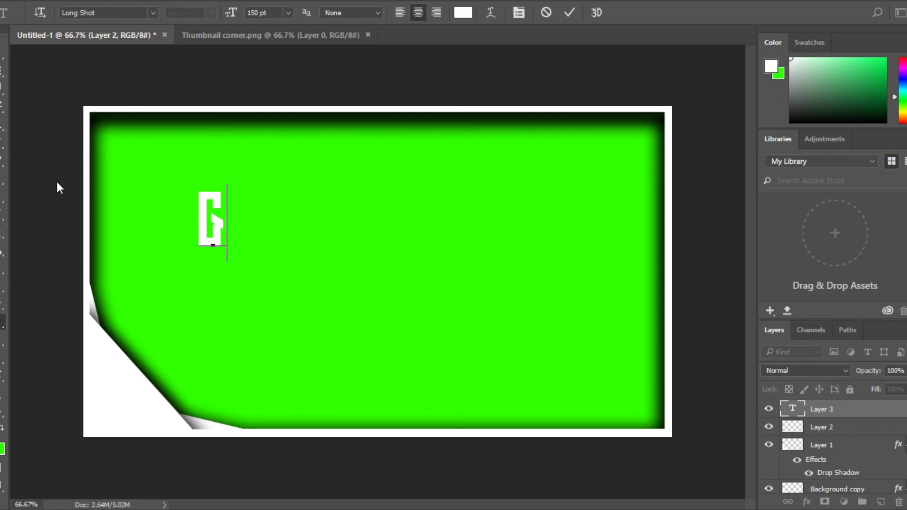
left_click(2, 428)
left_click(2, 444)
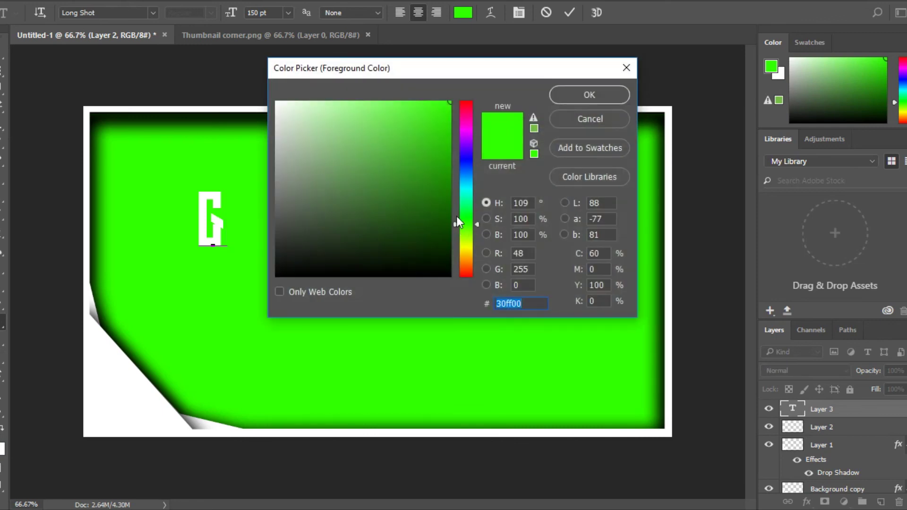
left_click_drag(456, 216, 456, 206)
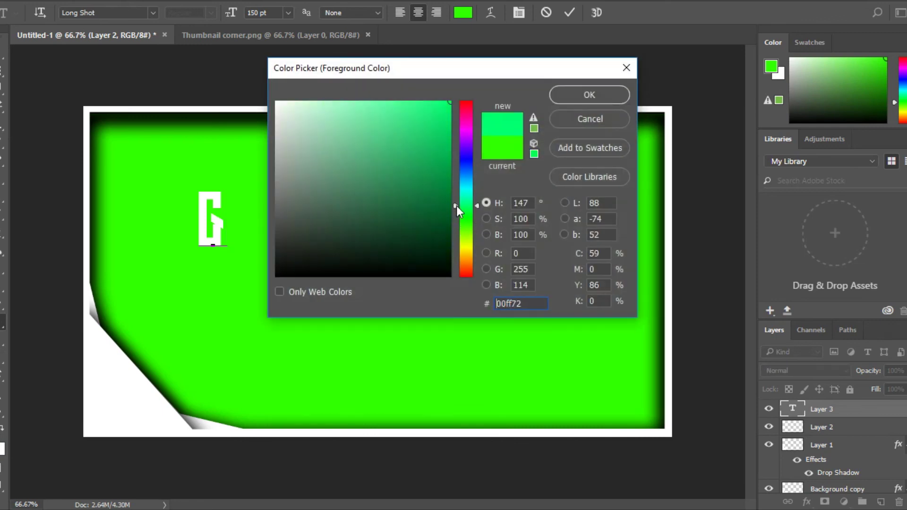
left_click(551, 97)
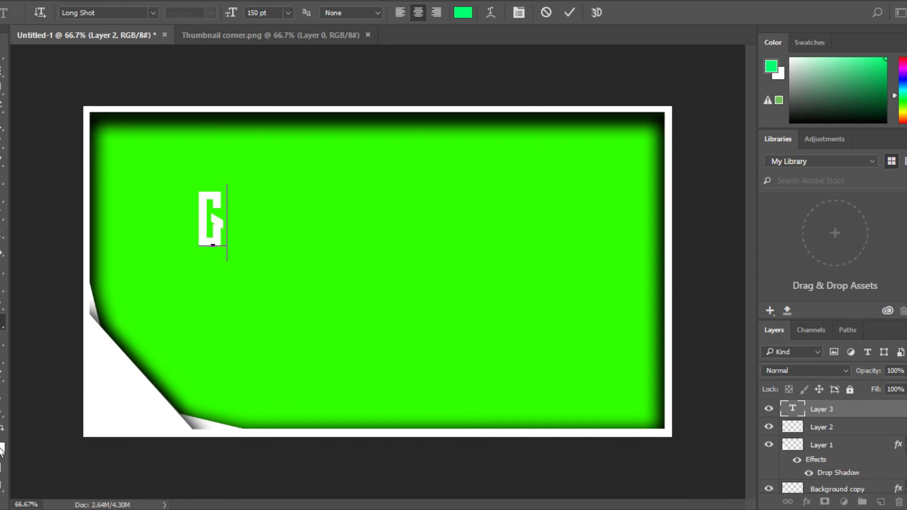
Set the background colour to a fully saturated bright cyan
left_click(2, 448)
left_click_drag(461, 203, 463, 186)
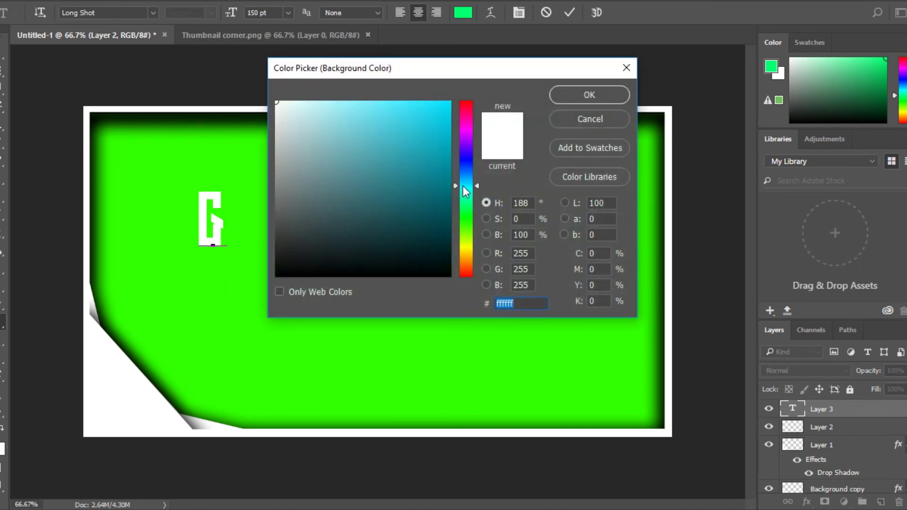
left_click(449, 102)
left_click(565, 94)
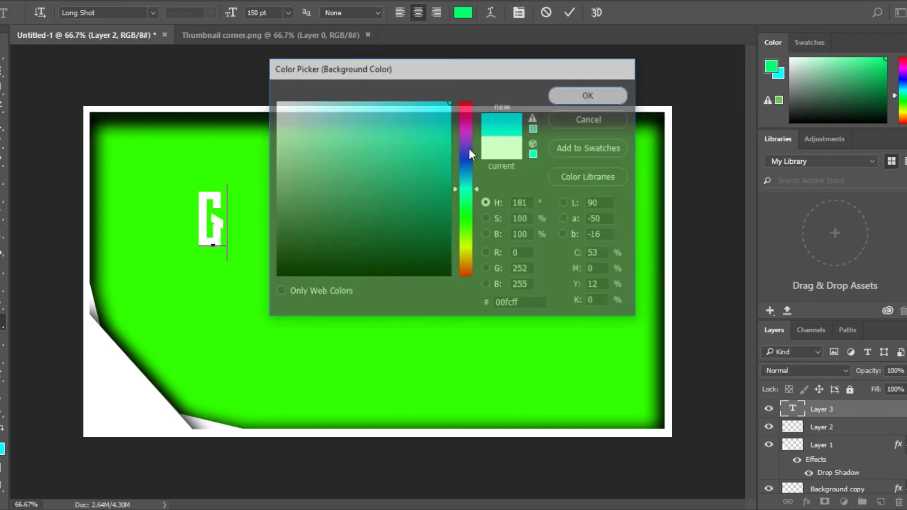
Adjust the foreground to a purer green and commit the G text
left_click(2, 443)
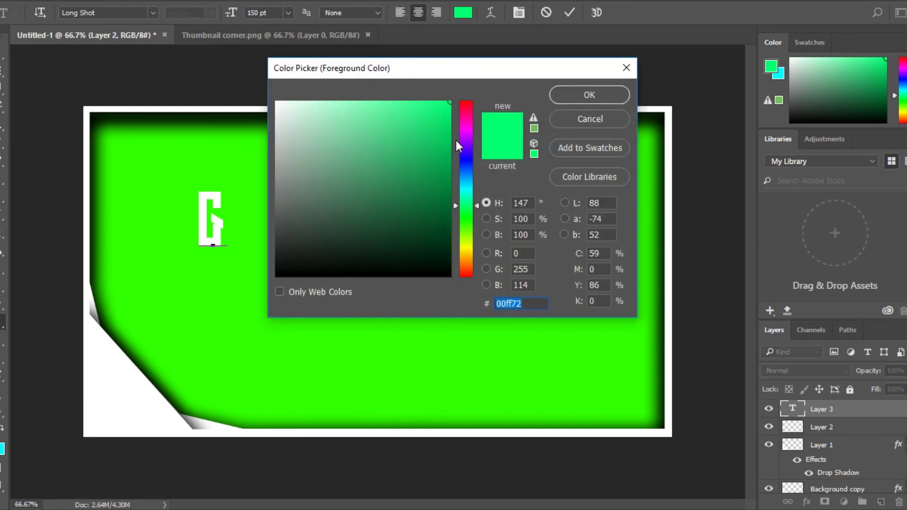
left_click_drag(466, 204, 466, 210)
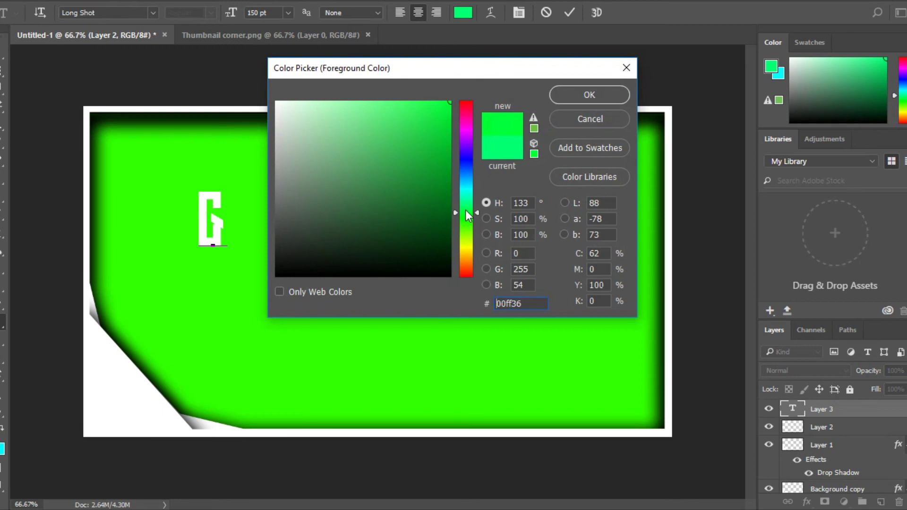
left_click(590, 96)
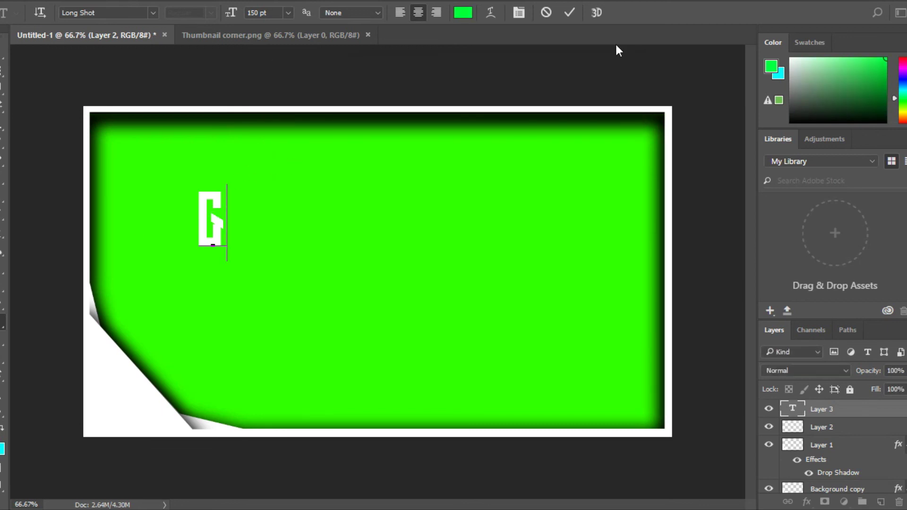
key("ctrl+Return")
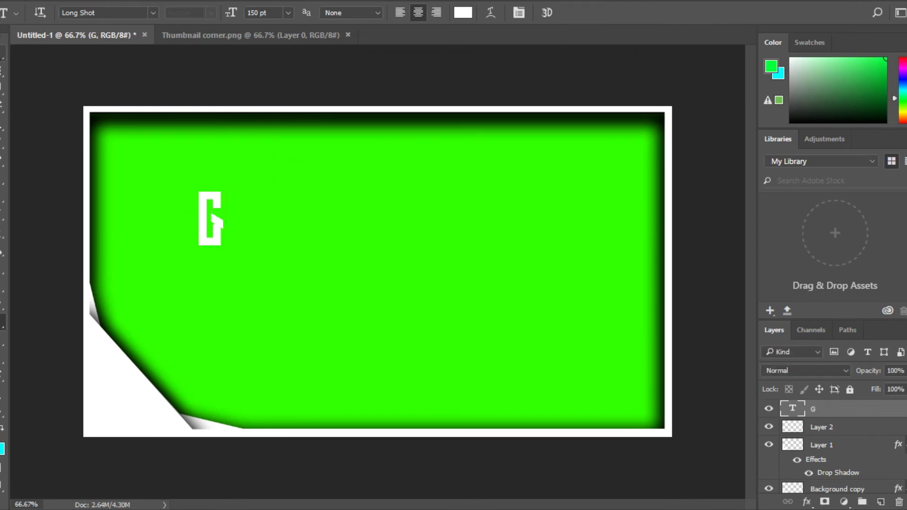
Move the G onto the bottom-left page curl, rotate it about 19.28° and scale it to 124.56%
key("v")
left_click_drag(202, 213, 134, 354)
key("ctrl")
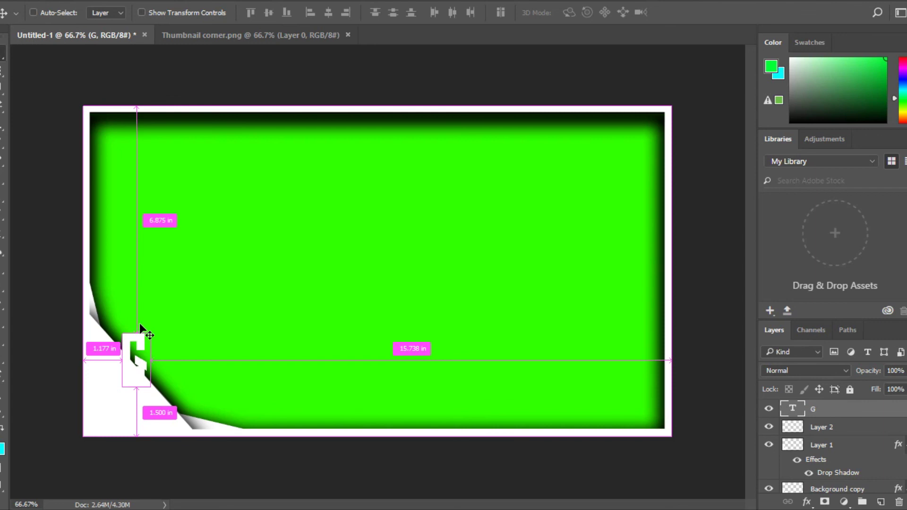
key("ctrl+t")
left_click_drag(141, 314, 151, 329)
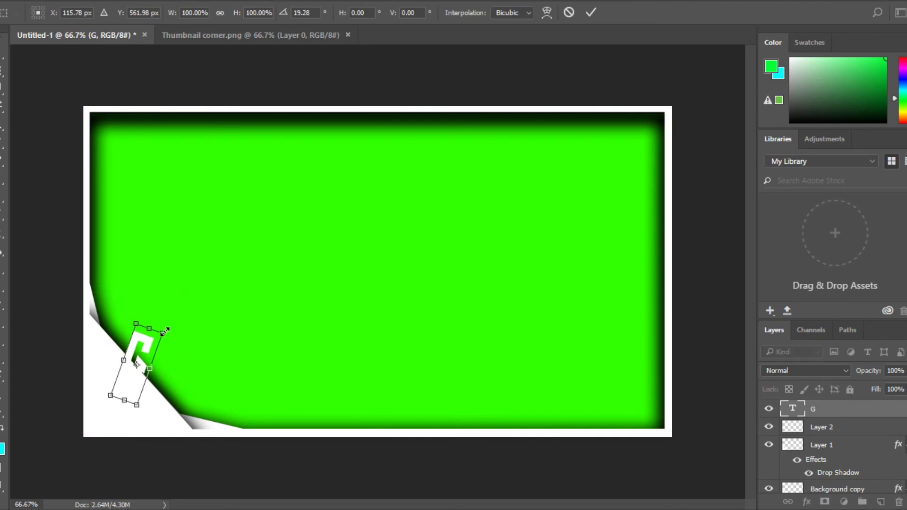
left_click_drag(166, 330, 153, 353)
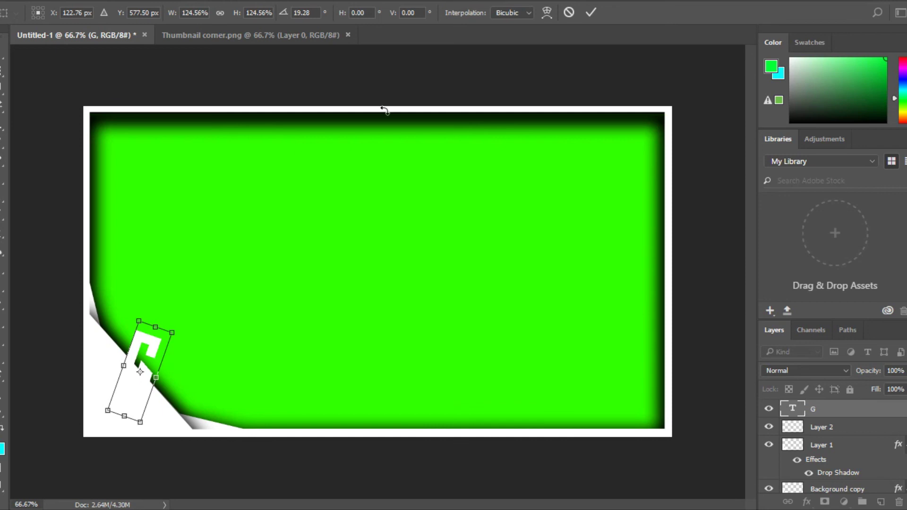
left_click(590, 13)
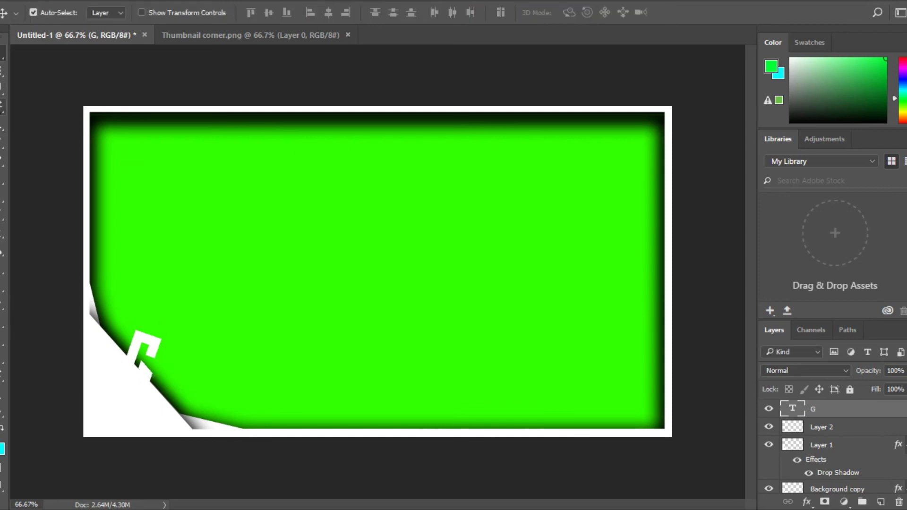
left_click(3, 106)
Select the G with the Magic Wand, choose the Gradient tool, and rasterize the G type layer
left_click(140, 346)
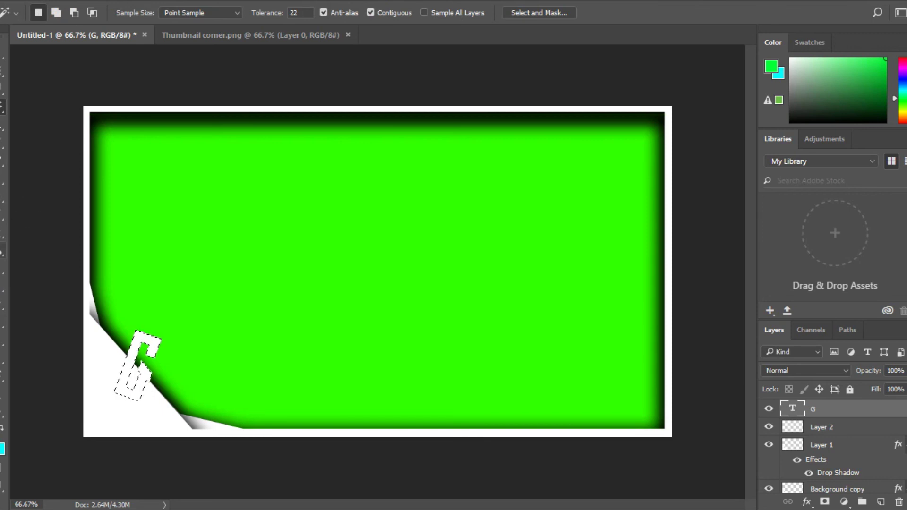
left_click(2, 250)
left_click(52, 244)
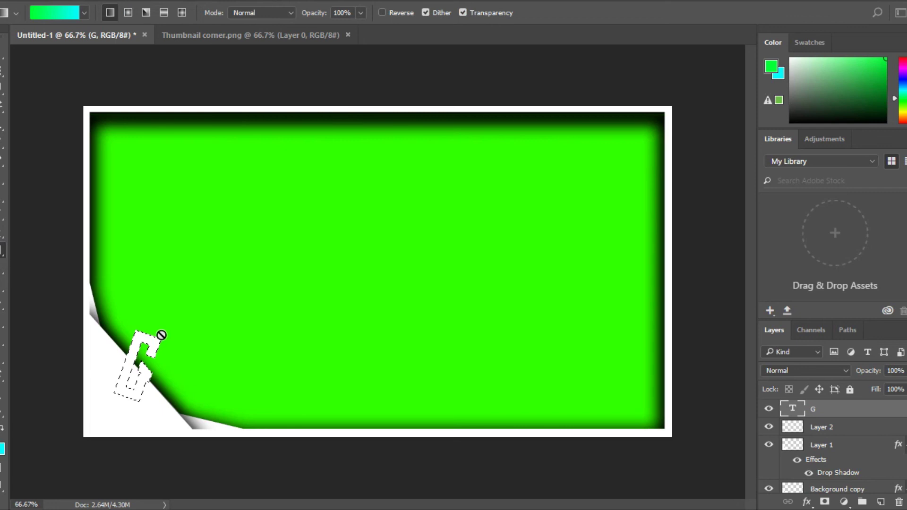
left_click(203, 304)
left_click(403, 195)
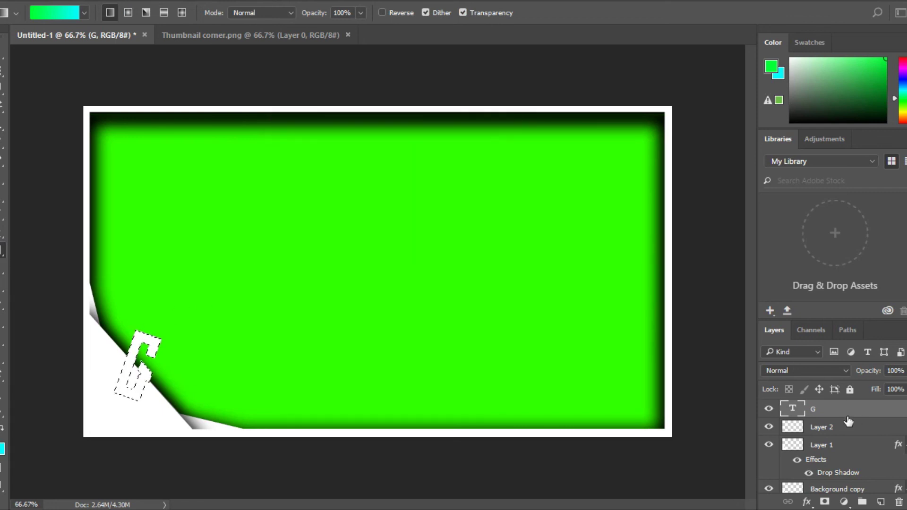
right_click(803, 412)
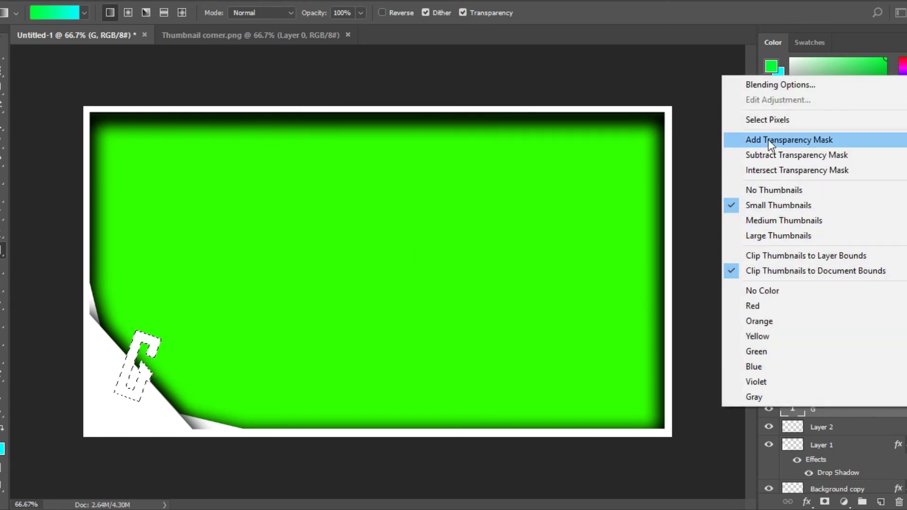
left_click(698, 335)
right_click(822, 409)
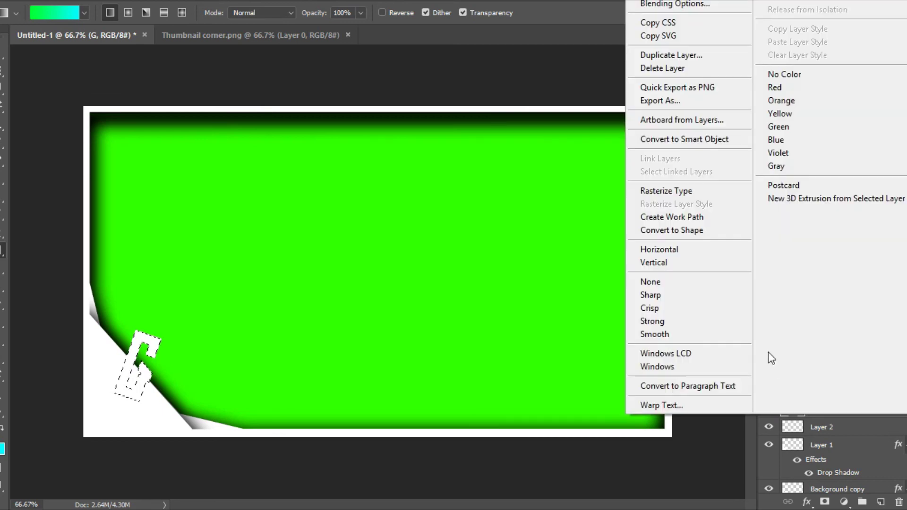
left_click(666, 190)
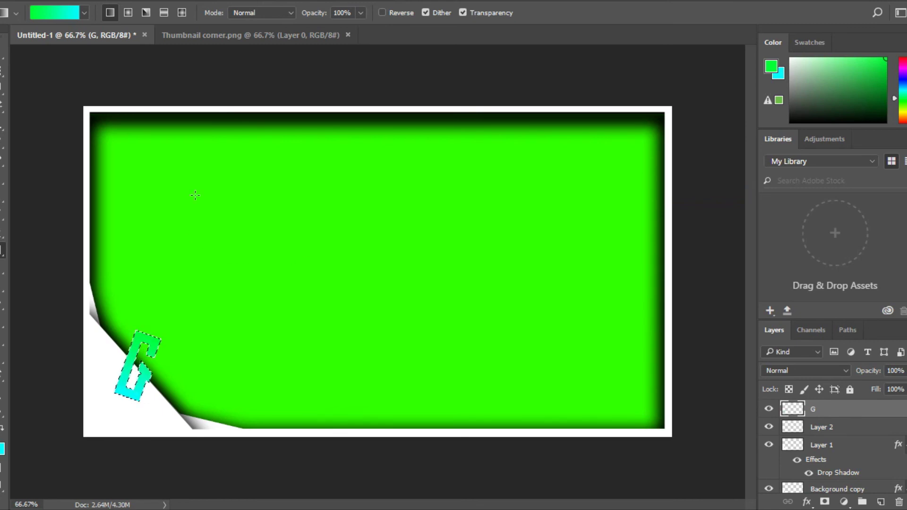
Add a Drop Shadow effect to the G layer and deselect
left_click(807, 502)
left_click(824, 490)
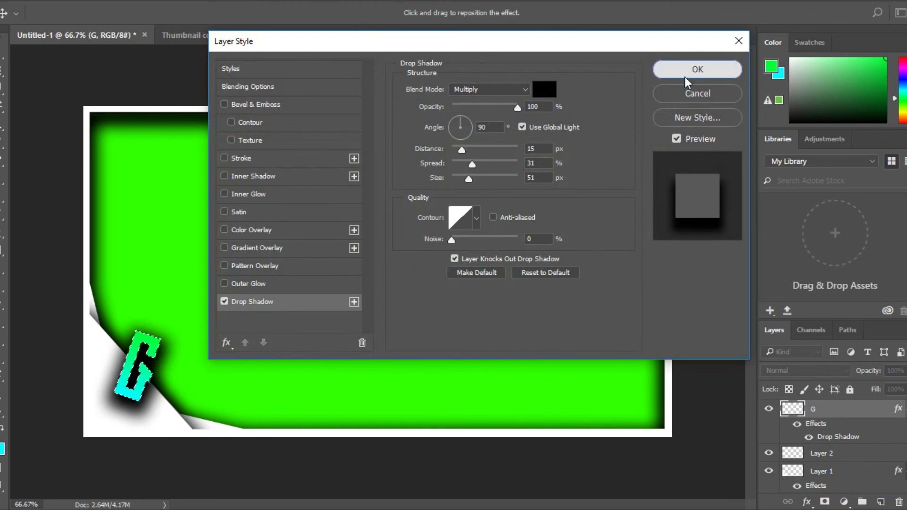
left_click(685, 78)
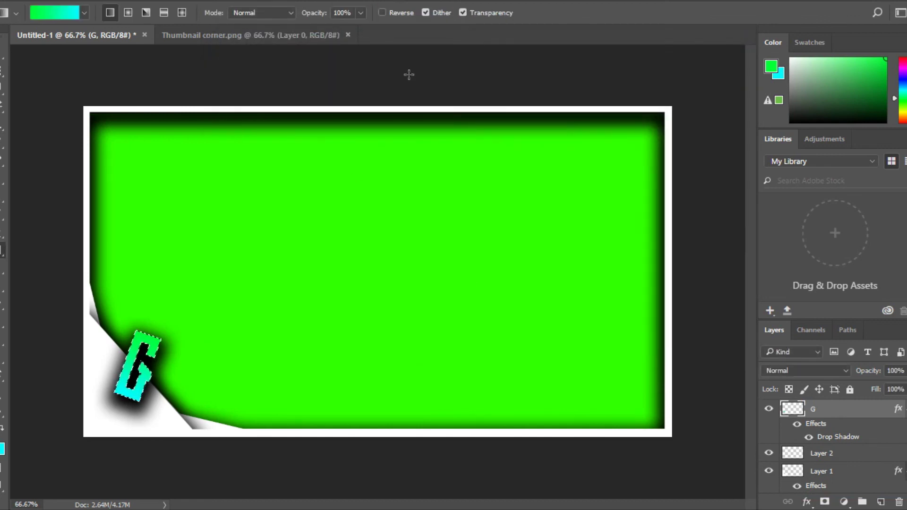
key("ctrl+d")
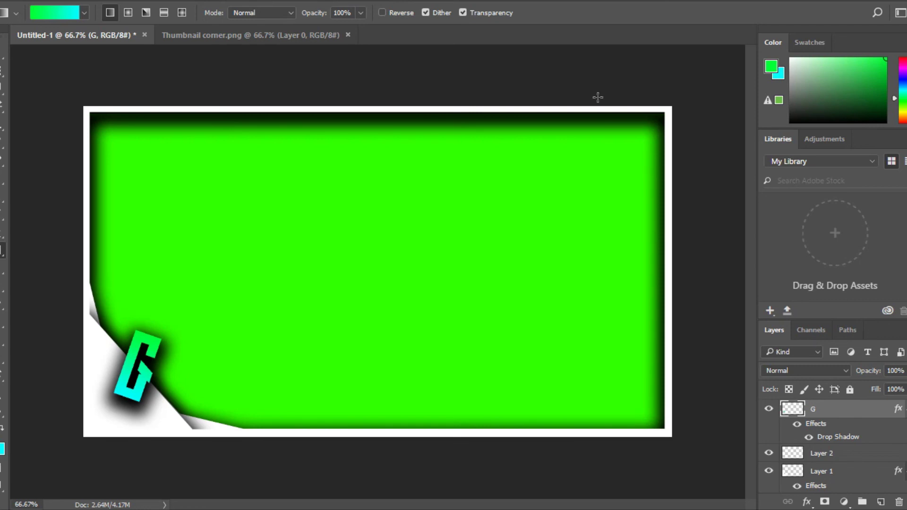
key("v")
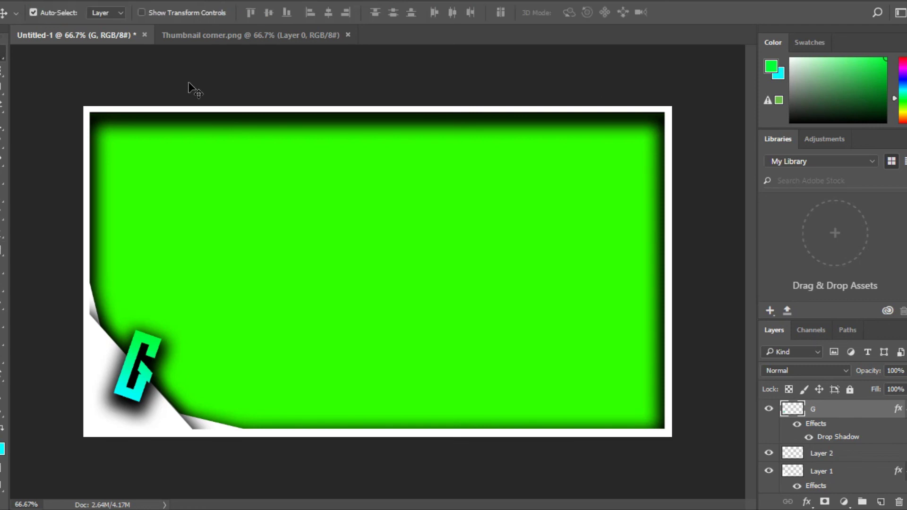